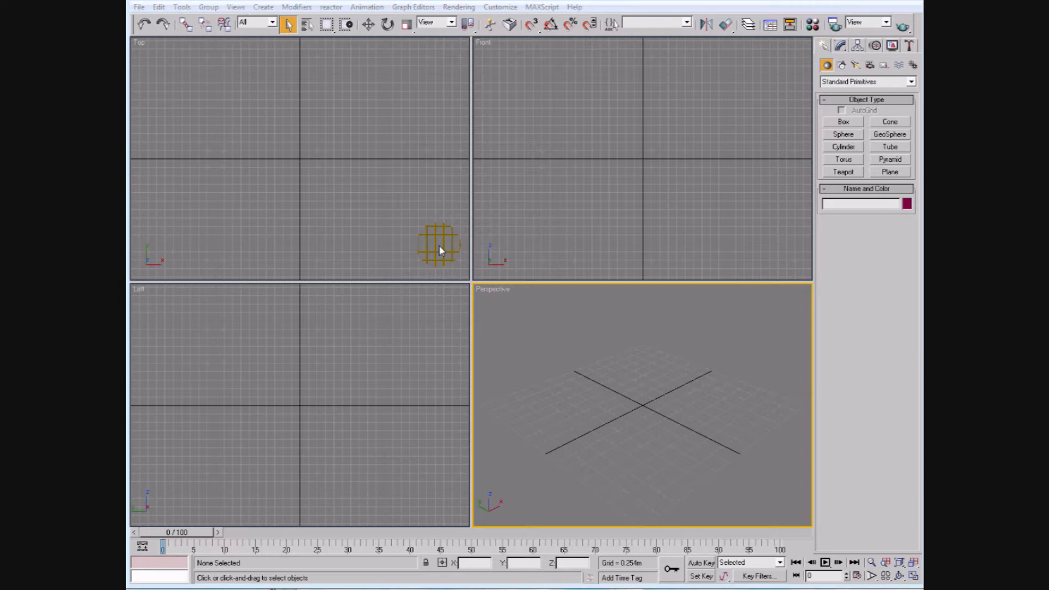
# Step: Import the AutoCAD drawing YourName-Cabin3.dwg with the smooth-angle set to .01
pyautogui.click(140, 8)
pyautogui.click(199, 262)
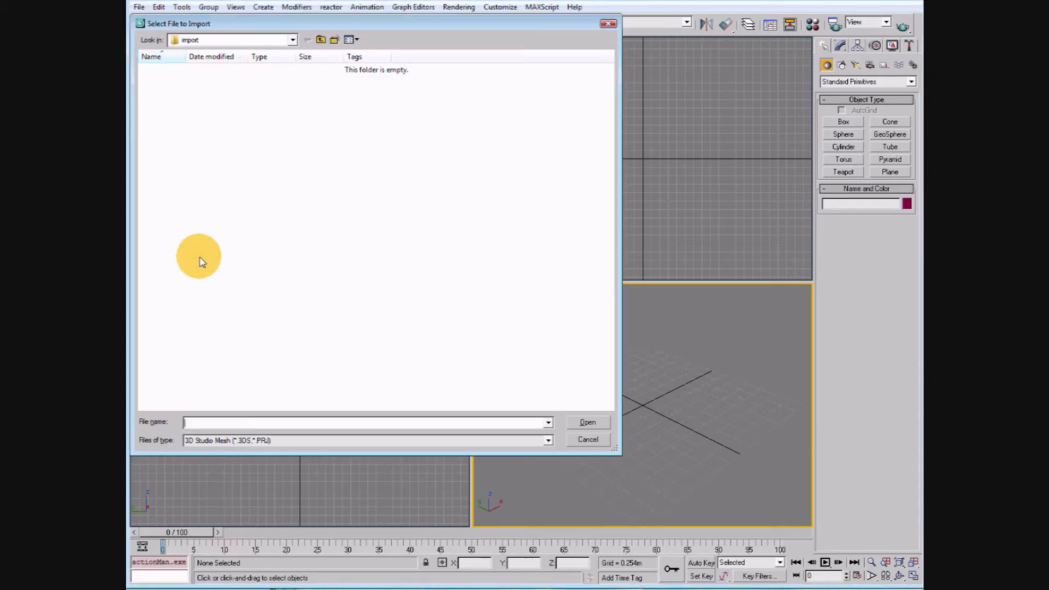
pyautogui.click(549, 440)
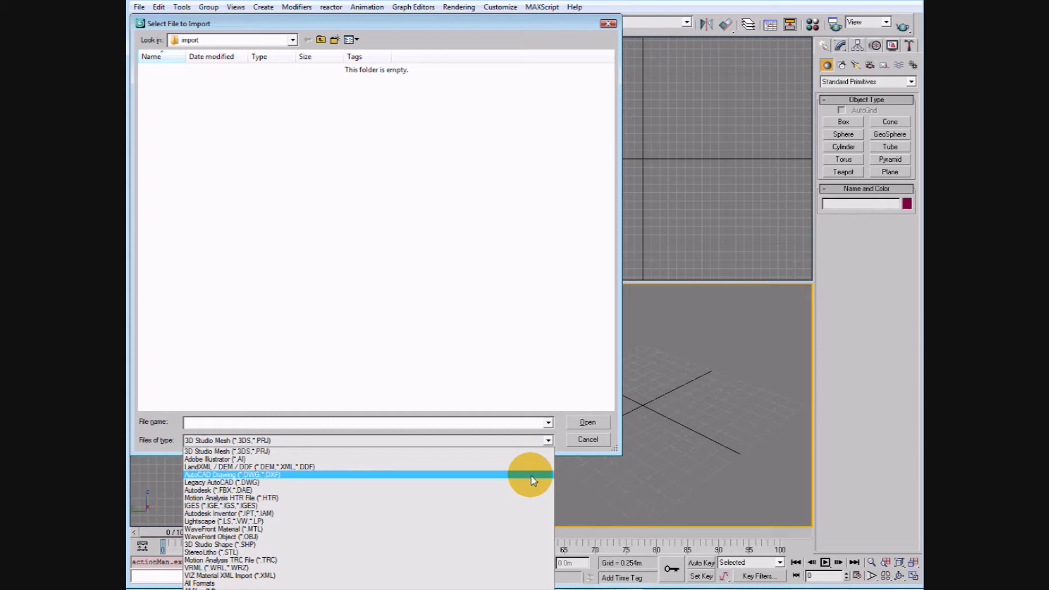
pyautogui.click(532, 479)
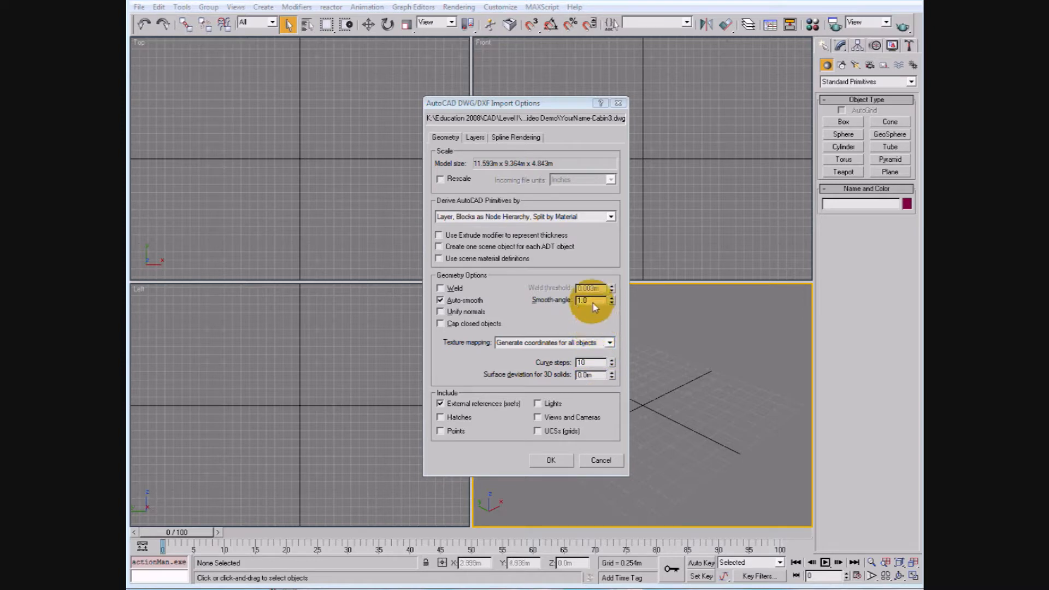
pyautogui.moveTo(589, 300); pyautogui.dragTo(568, 299)
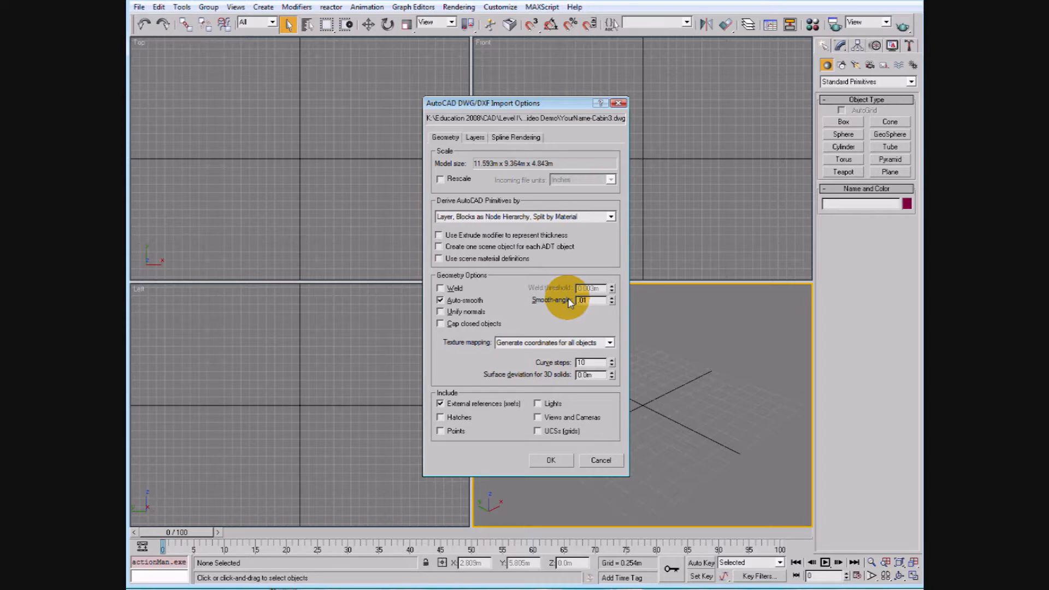
pyautogui.click(551, 461)
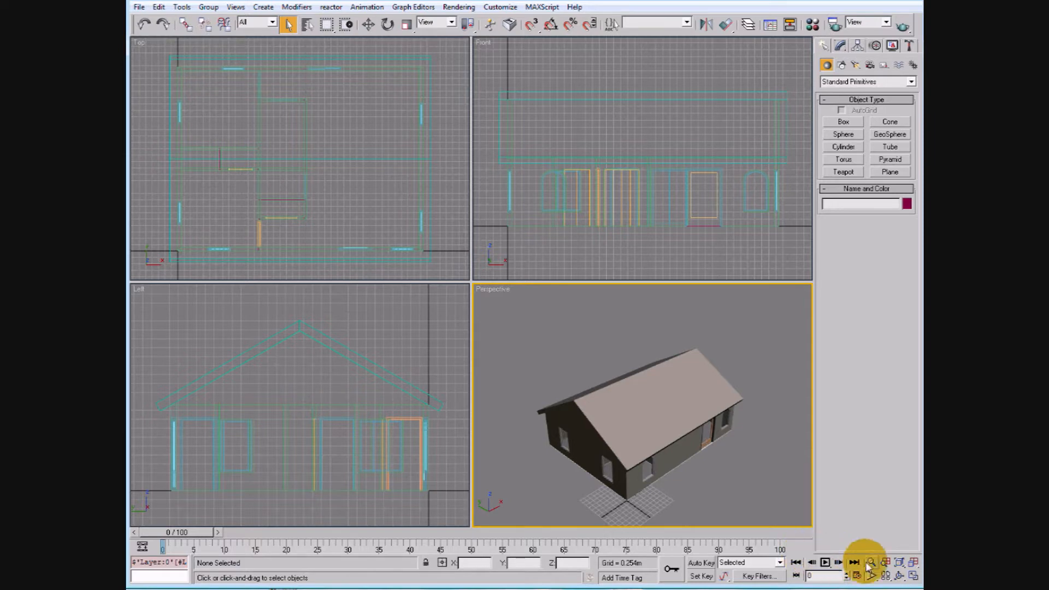
# Step: Switch the Front viewport to Smooth + Highlights shading
pyautogui.click(913, 577)
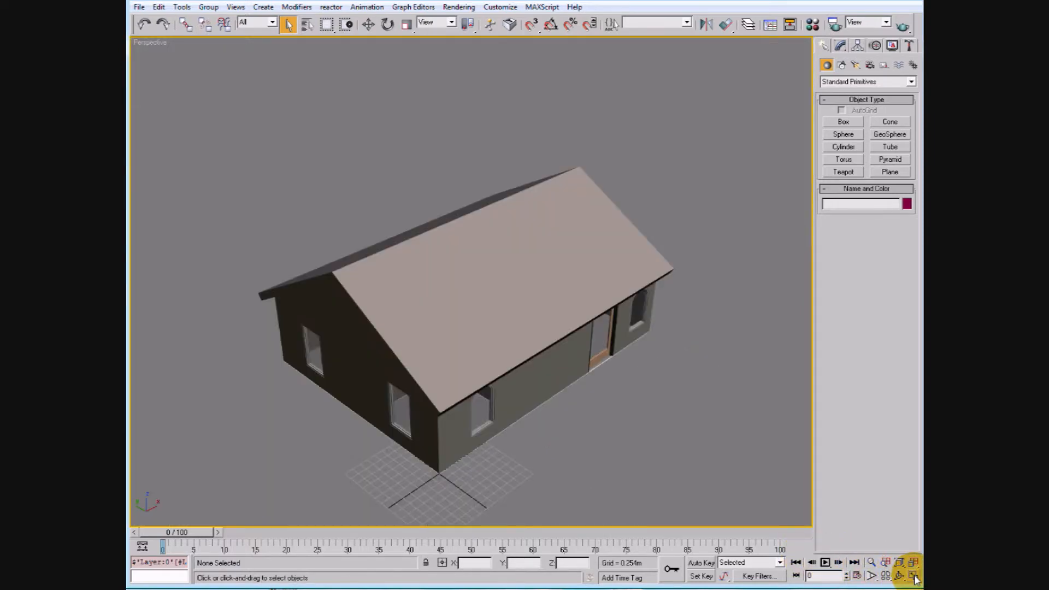
pyautogui.click(914, 576)
pyautogui.click(544, 261)
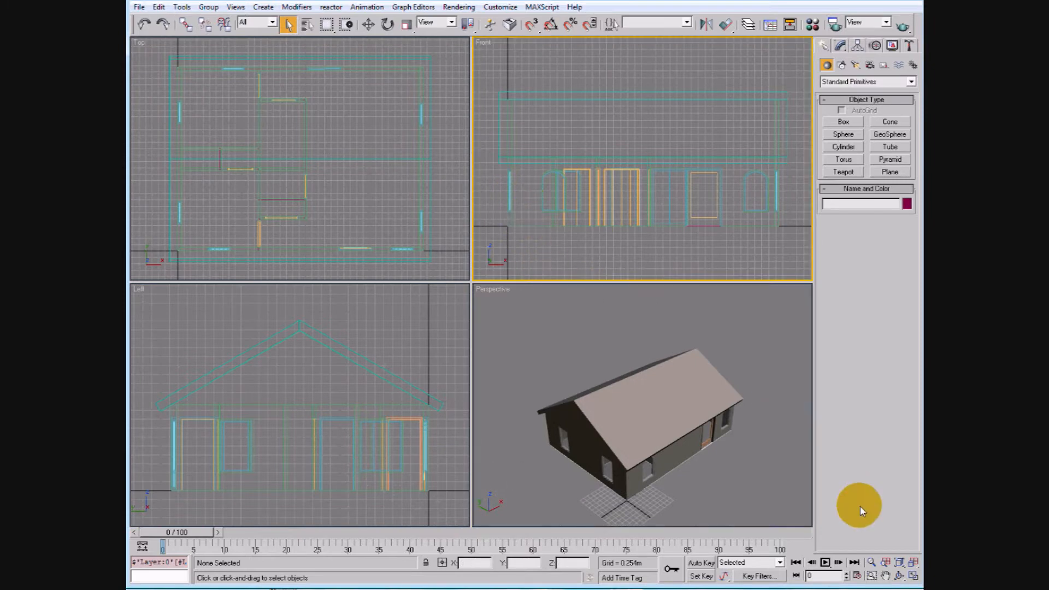
pyautogui.click(913, 577)
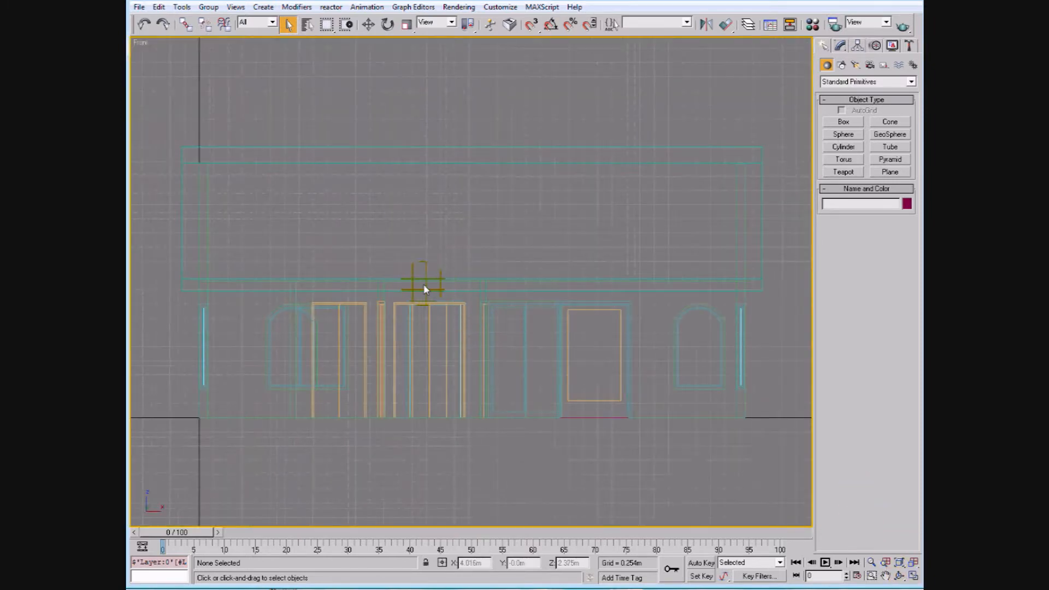
pyautogui.click(914, 576)
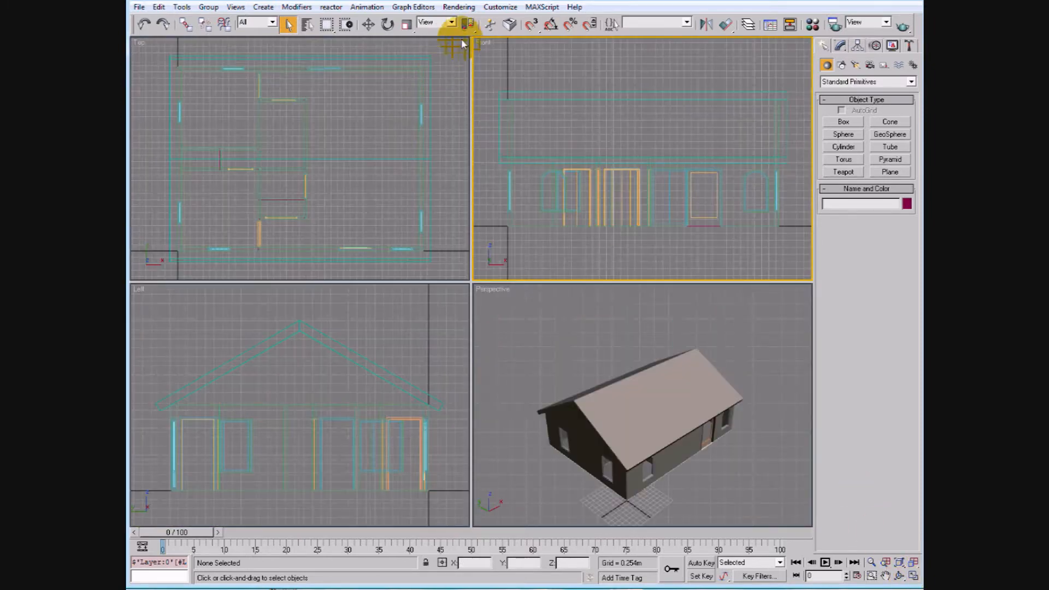
pyautogui.rightClick(476, 41)
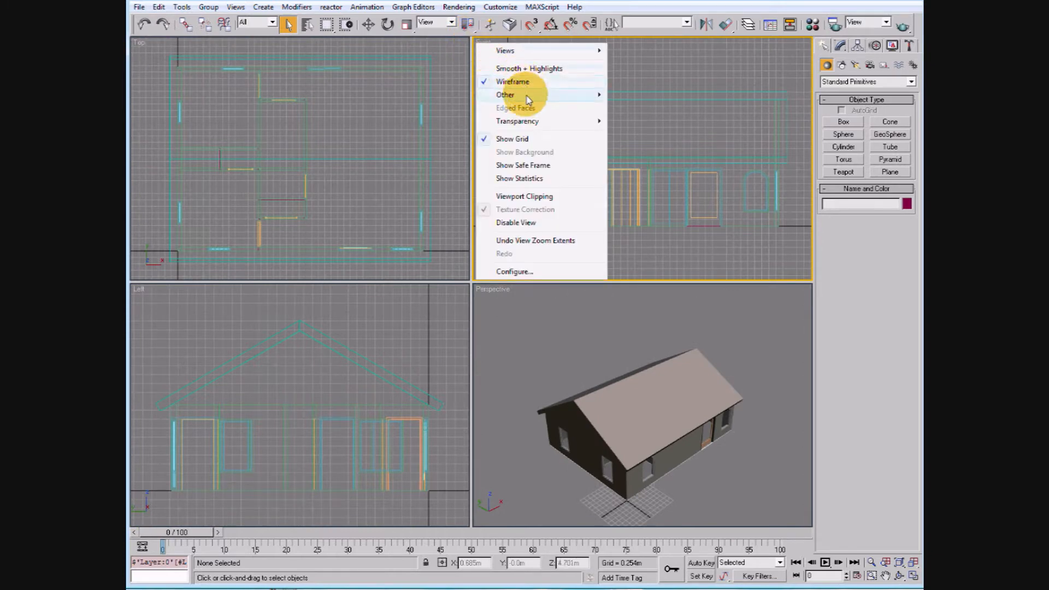
pyautogui.moveTo(528, 99)
pyautogui.click(525, 68)
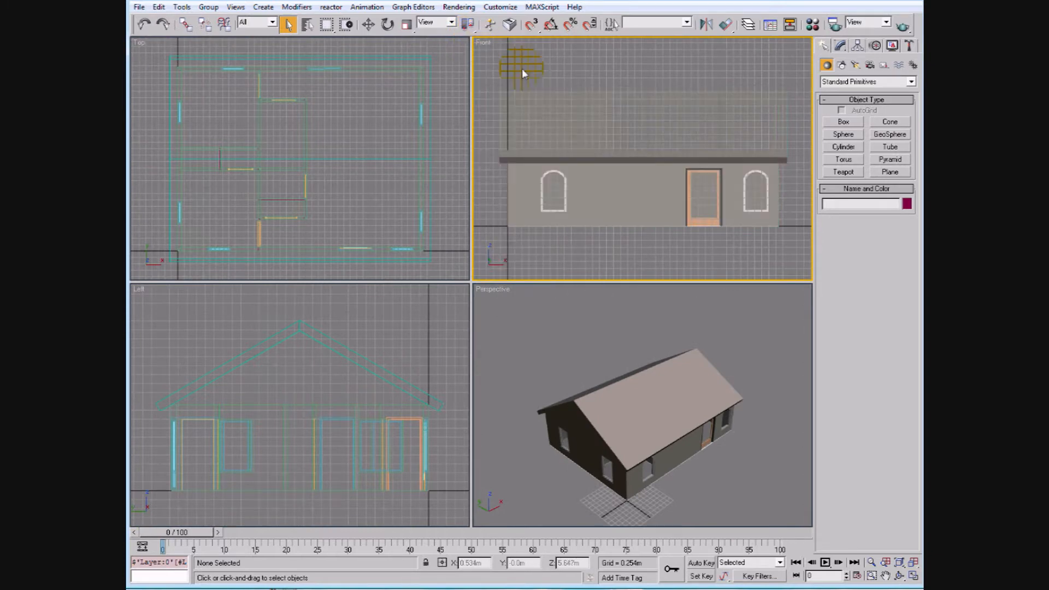
# Step: Switch the Top and Left viewports to Smooth + Highlights shading
pyautogui.click(679, 417)
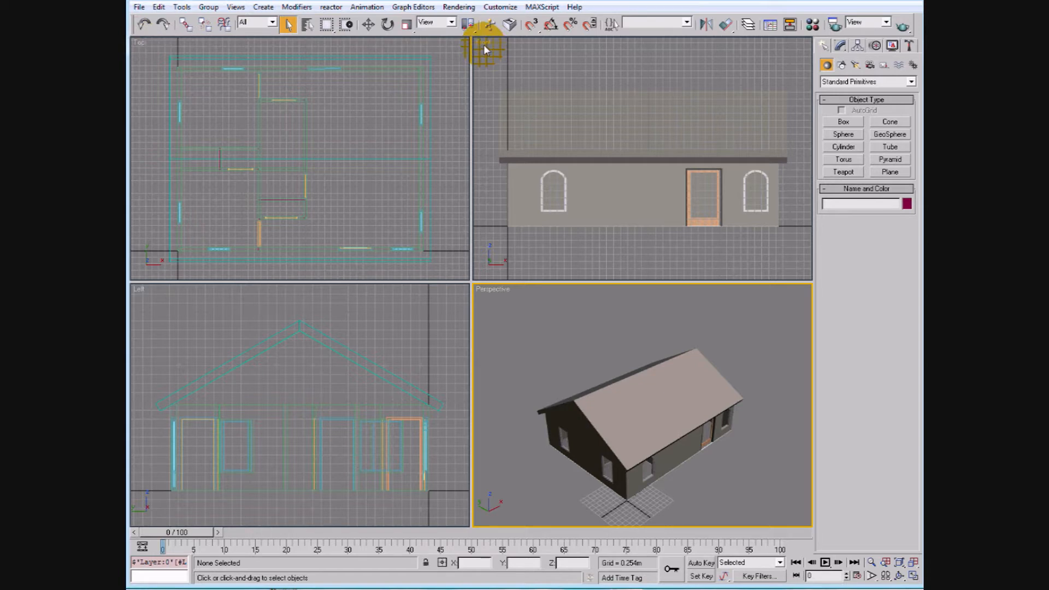
pyautogui.rightClick(139, 44)
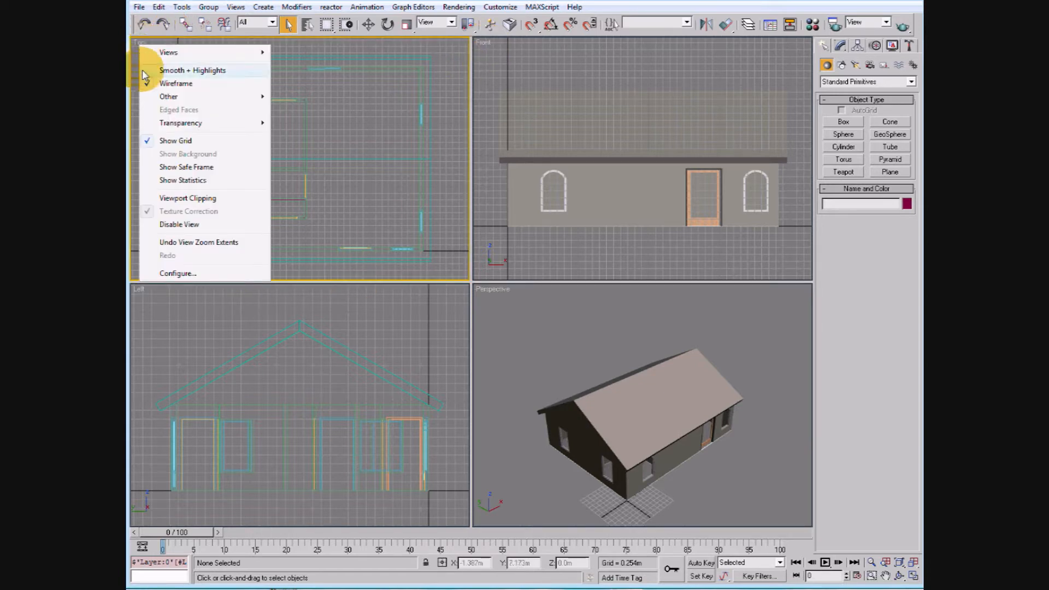
pyautogui.click(177, 74)
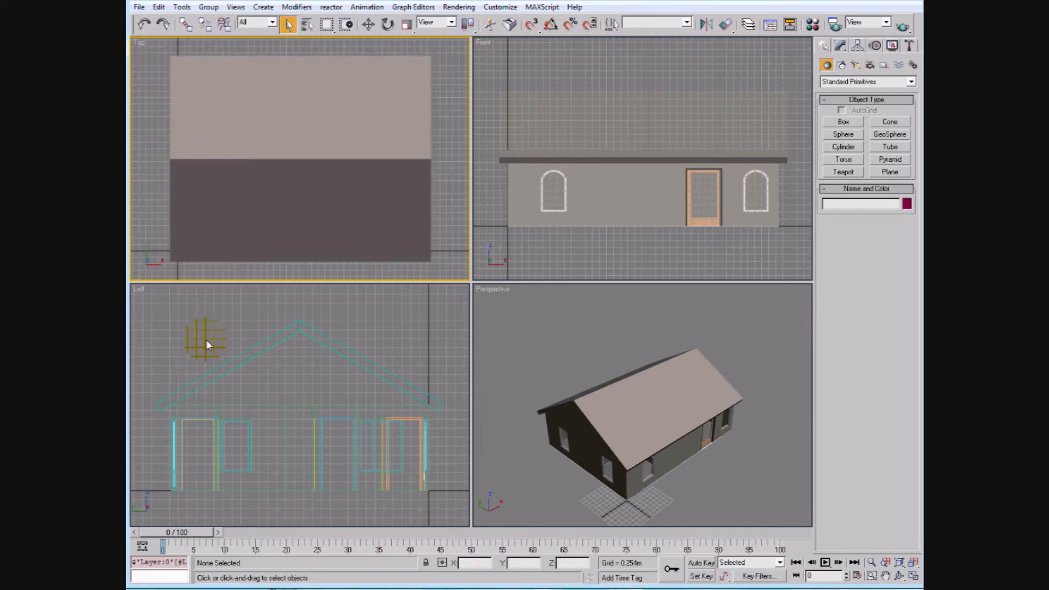
pyautogui.rightClick(139, 290)
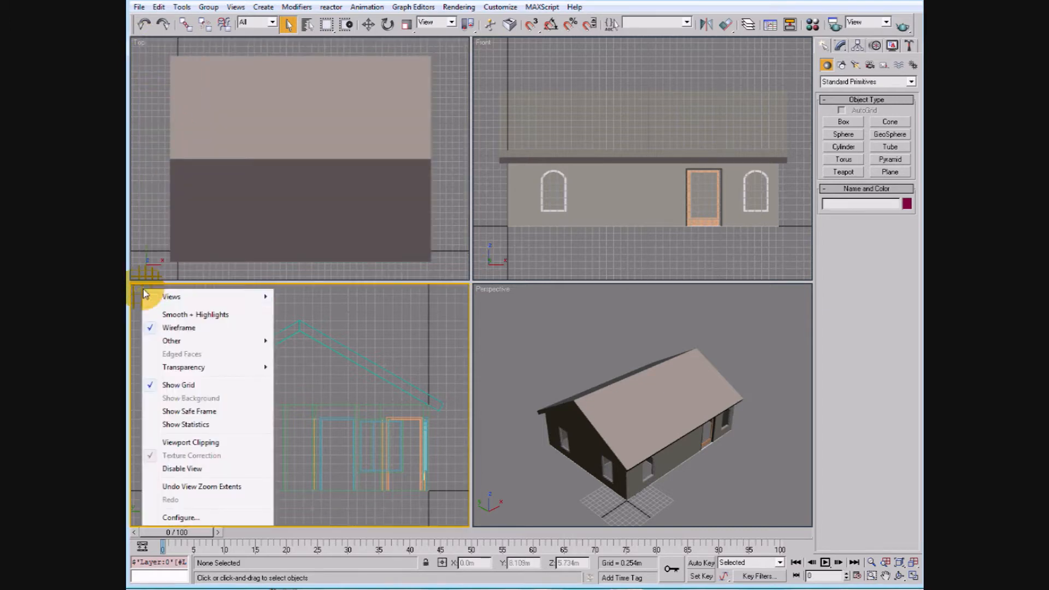
pyautogui.click(186, 321)
# Step: Maximize the Perspective viewport and orbit around to the cabin's opposite long side, keeping the whole building in view
pyautogui.click(506, 347)
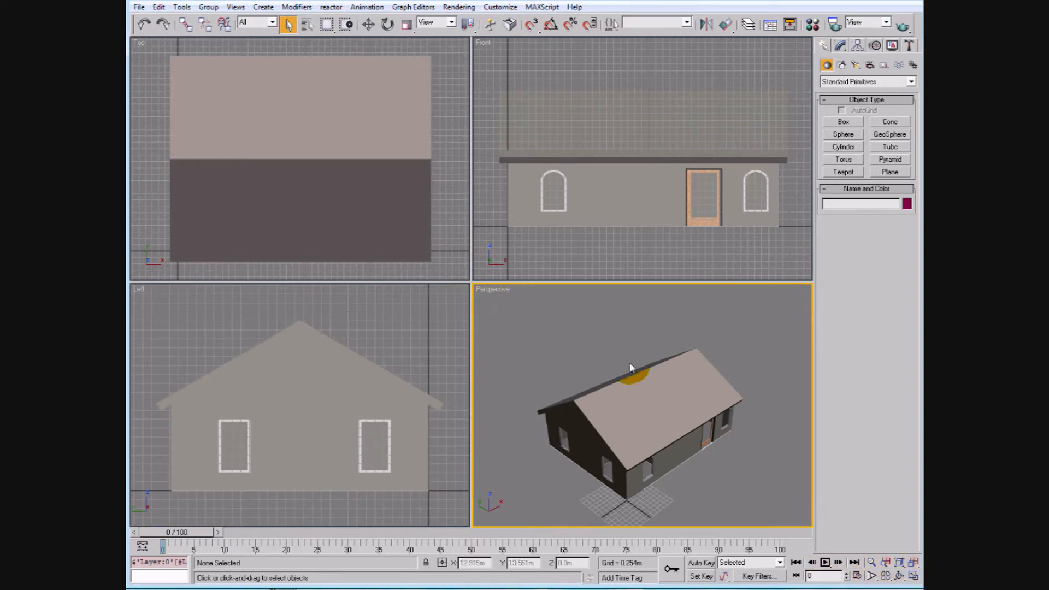
pyautogui.click(914, 576)
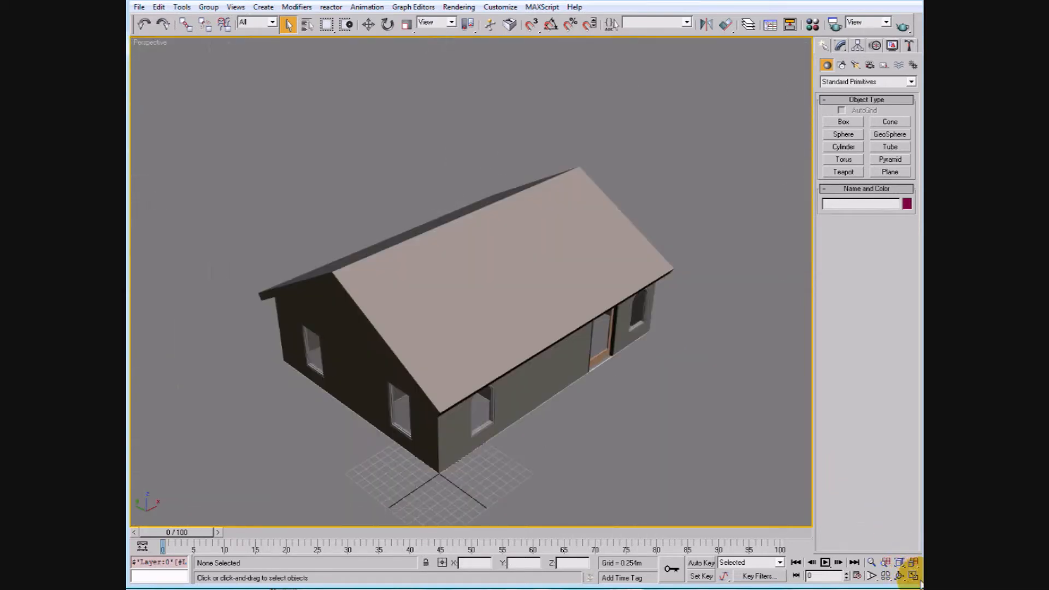
pyautogui.click(899, 575)
pyautogui.moveTo(457, 324); pyautogui.dragTo(657, 362)
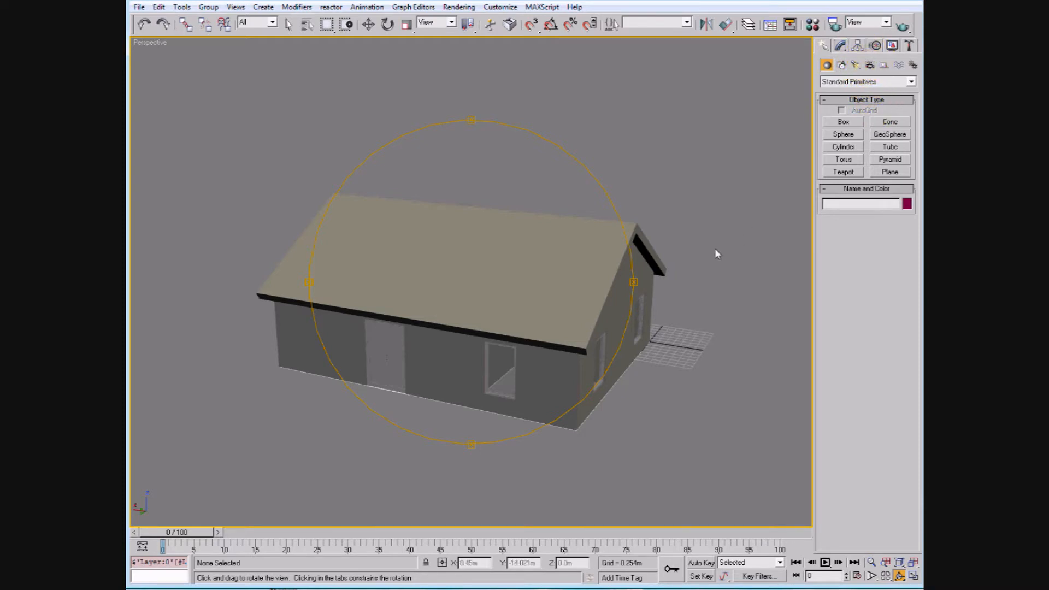
pyautogui.scroll(-3, 715, 252)
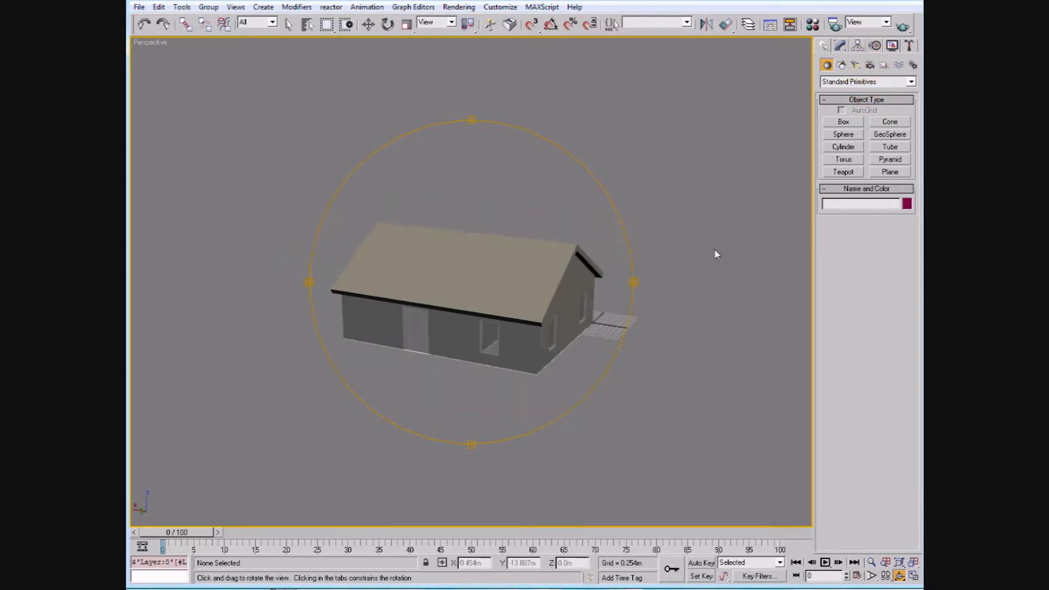
# Step: Open the Material Editor, set the Material/Map Browser to browse from Mtl Library, and start opening a library file
pyautogui.click(812, 26)
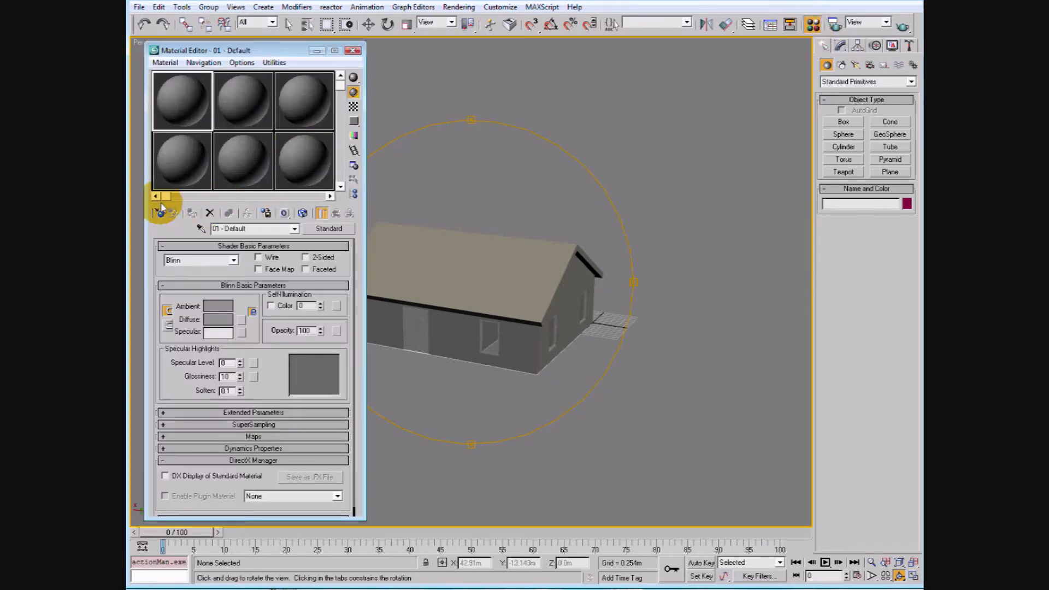
pyautogui.click(158, 214)
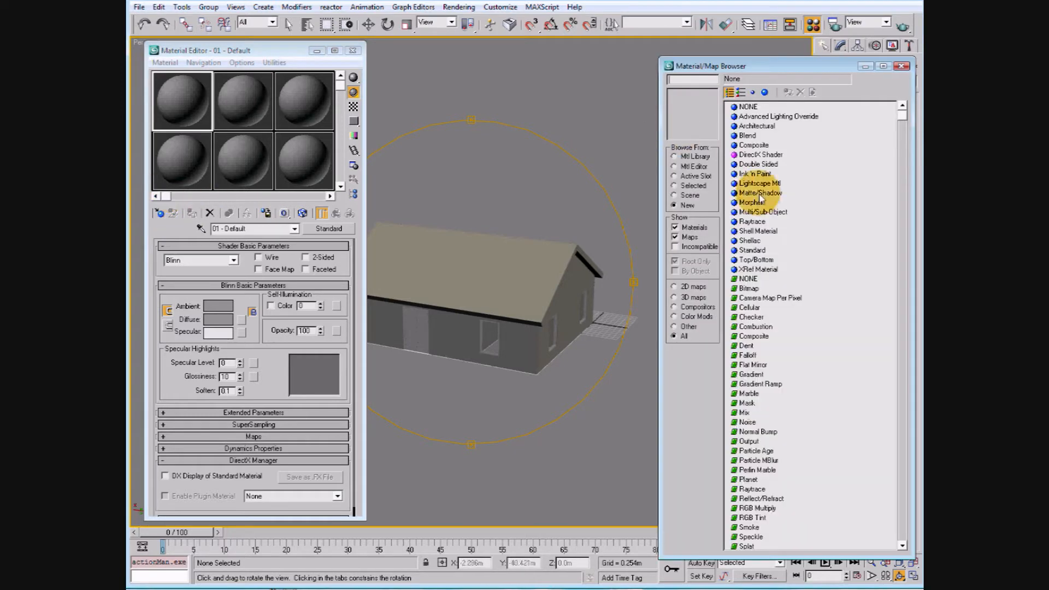
pyautogui.click(674, 157)
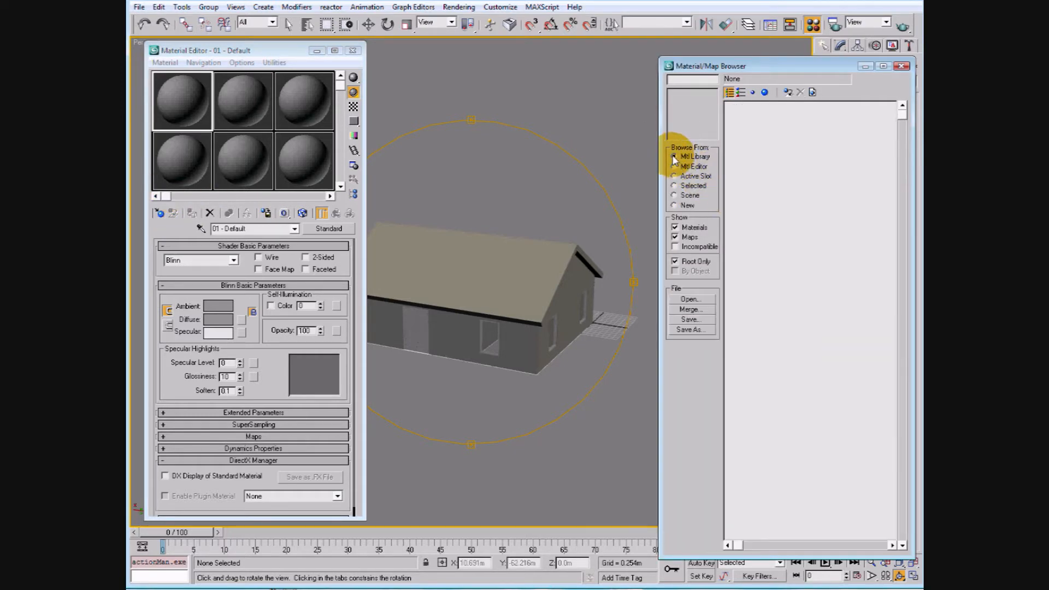
pyautogui.click(703, 298)
pyautogui.moveTo(790, 86); pyautogui.dragTo(390, 66)
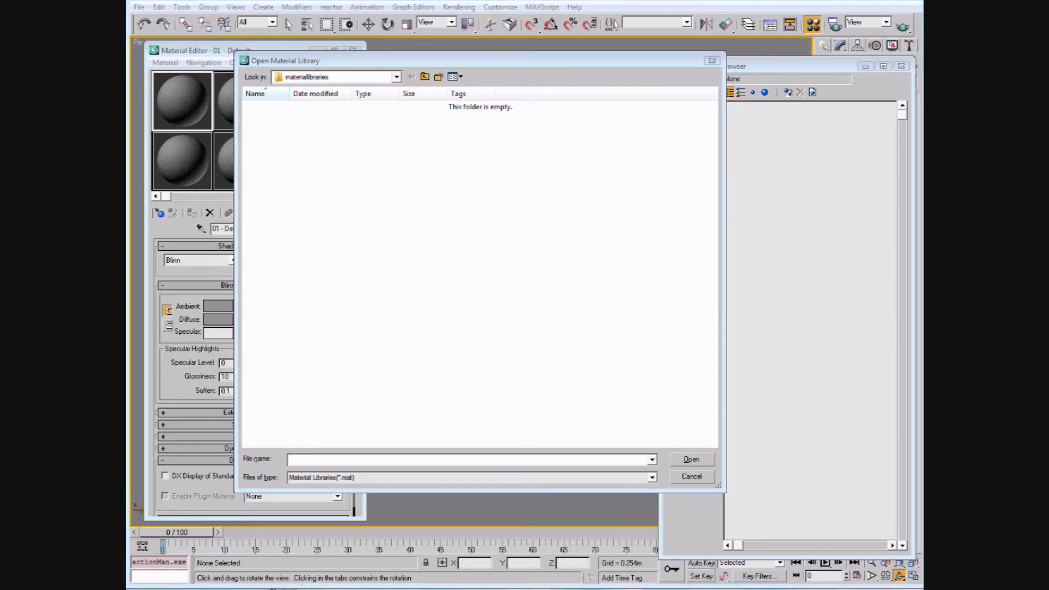
# Step: Load the architectural.materials.thermal & moisture library from C:\Program Files\Autodesk\3ds Max 9\materiallibraries
pyautogui.click(360, 460)
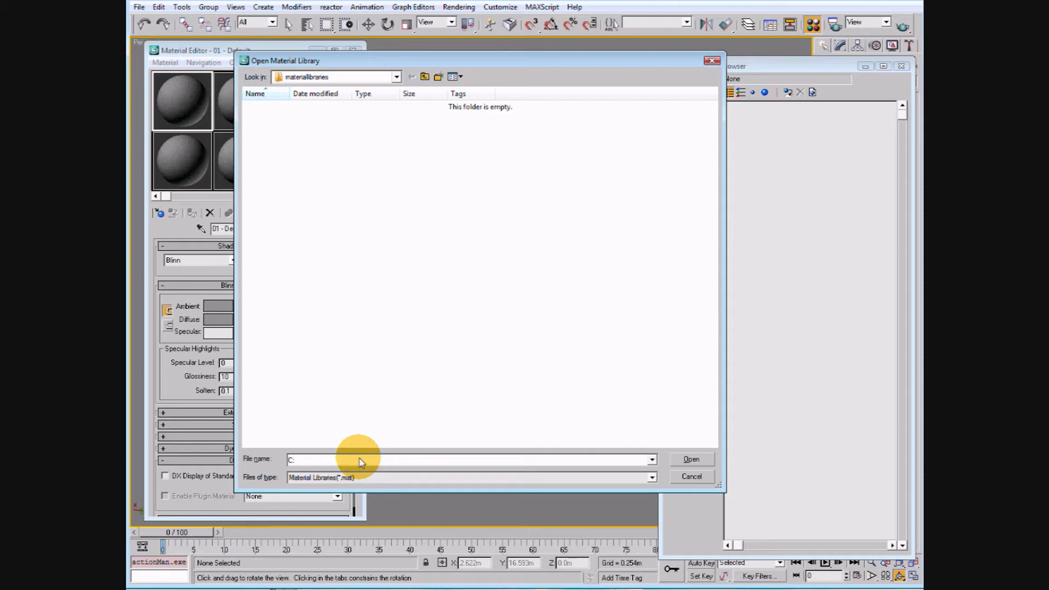
pyautogui.write('C:\\')
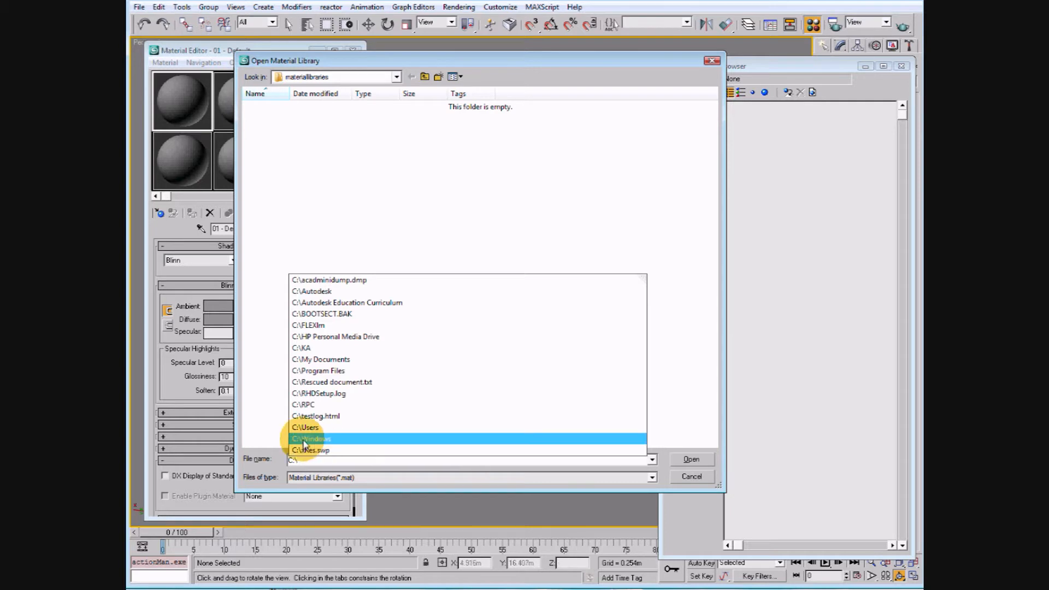
pyautogui.click(254, 416)
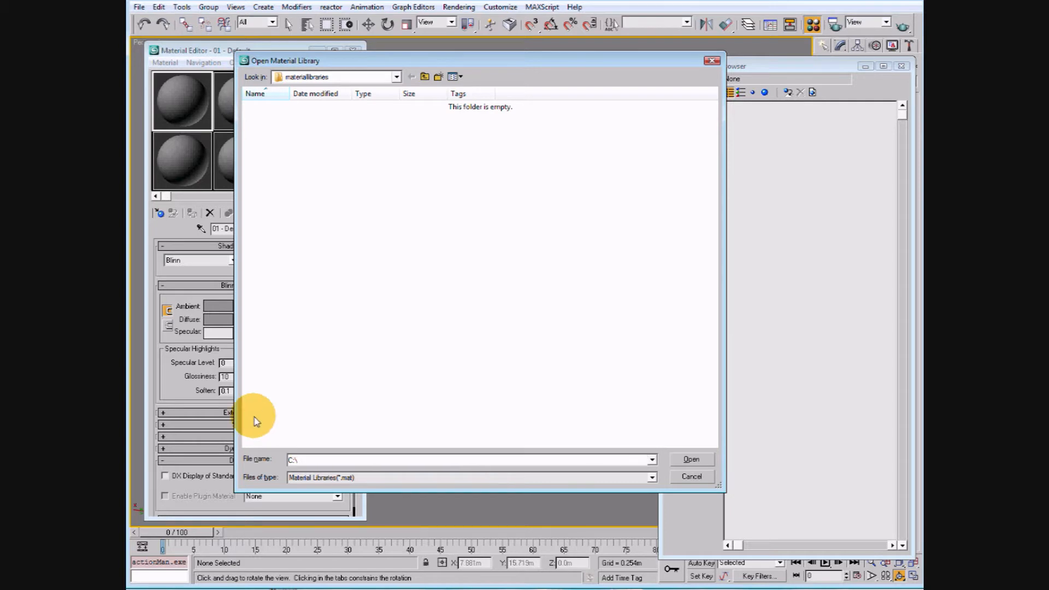
pyautogui.click(691, 460)
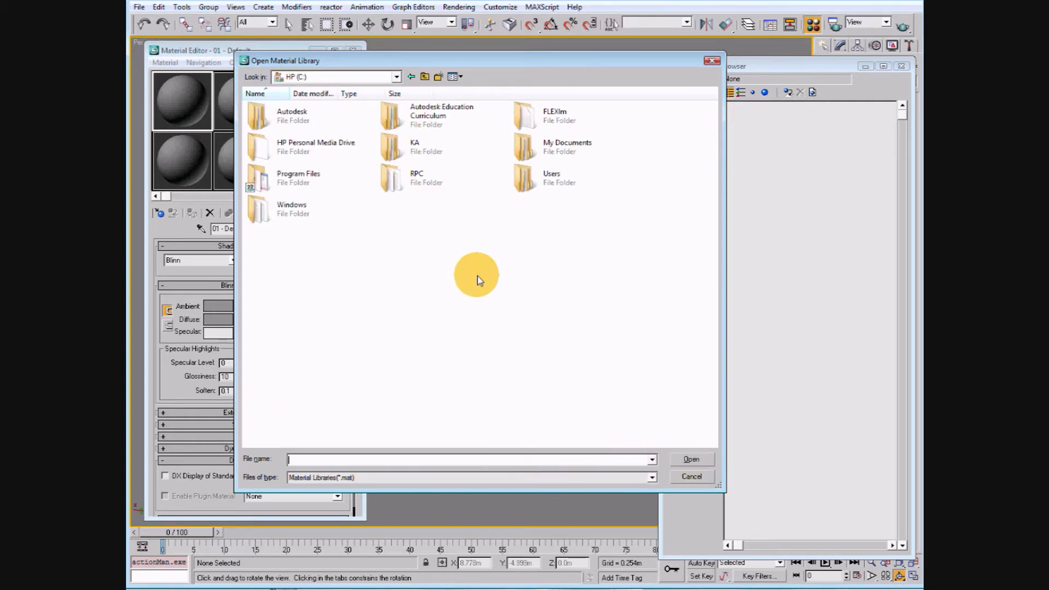
pyautogui.doubleClick(284, 179)
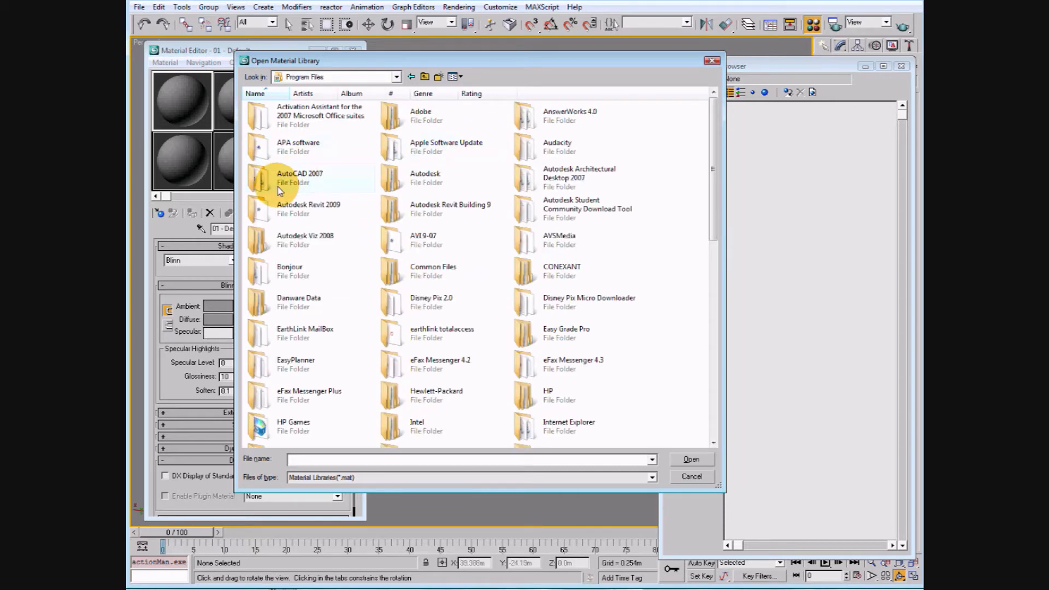
pyautogui.doubleClick(404, 177)
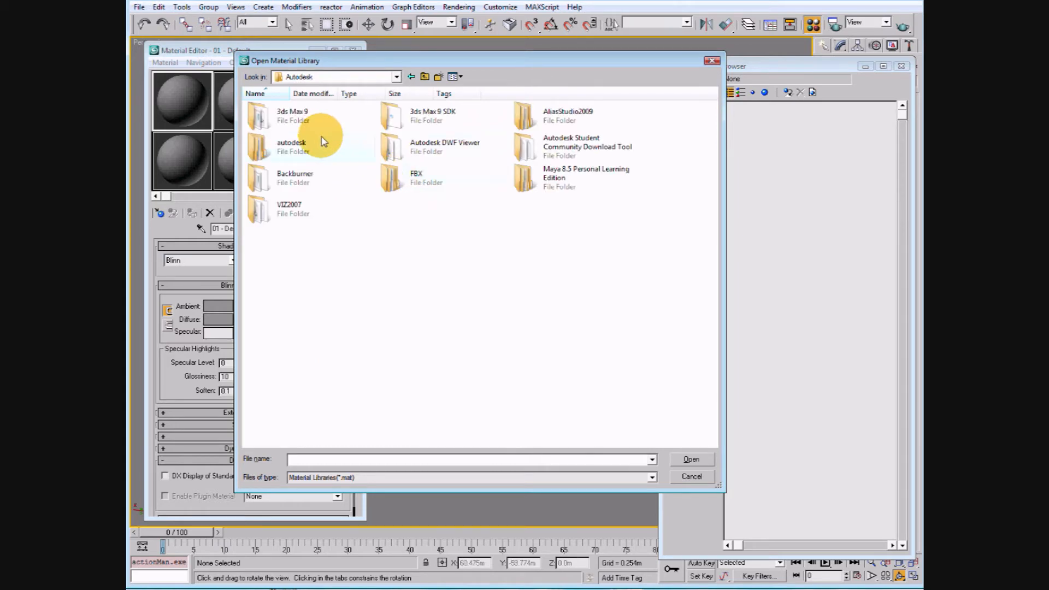
pyautogui.doubleClick(268, 118)
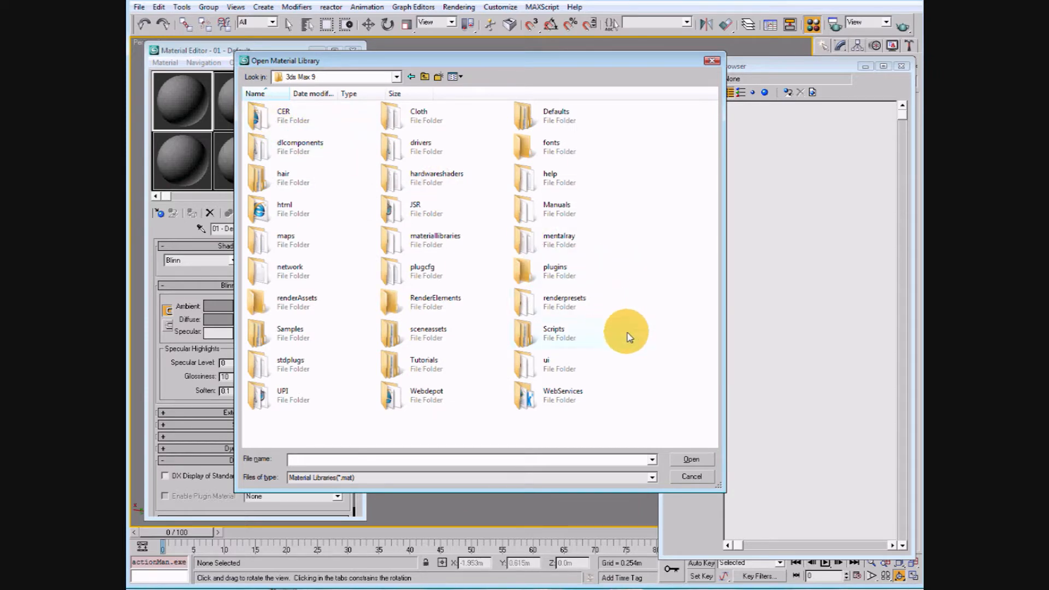
pyautogui.doubleClick(397, 238)
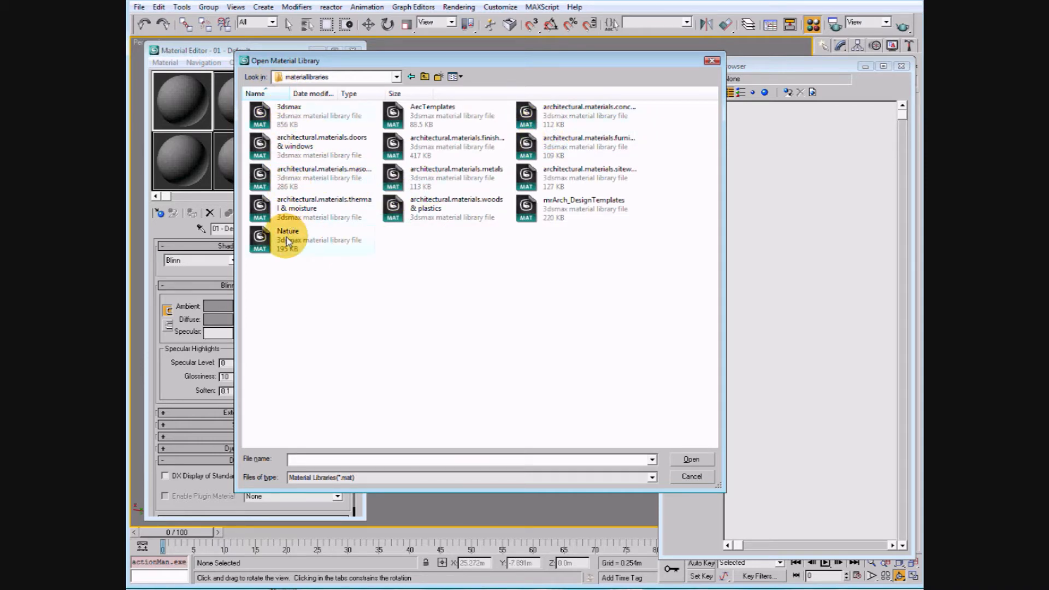
pyautogui.click(261, 210)
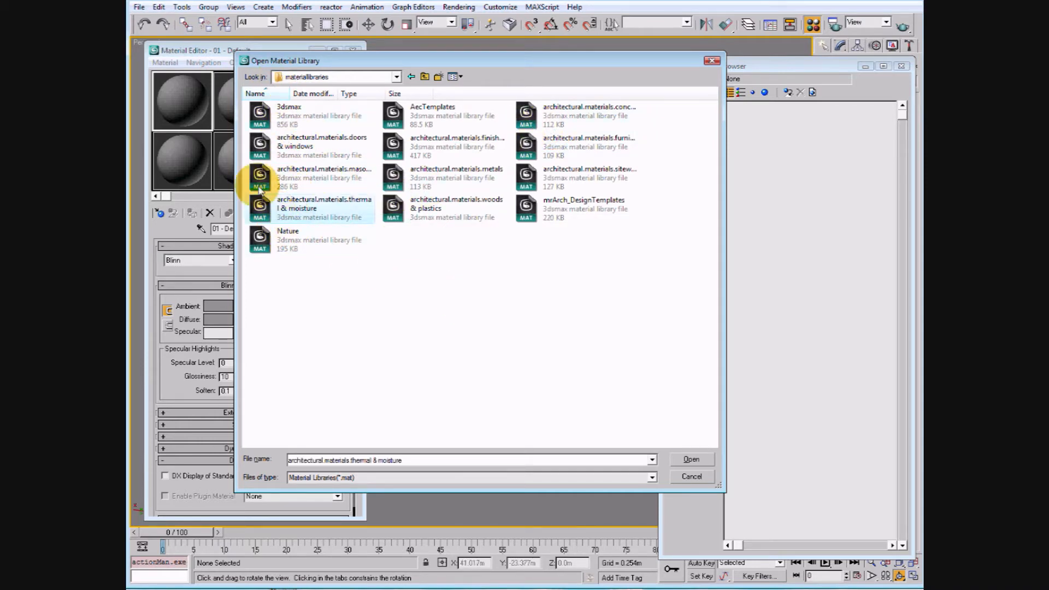
pyautogui.click(689, 460)
# Step: Widen the material browser and place the Thermal & Moisture.Shingles.Even.1 material in the first sample slot of the second row
pyautogui.moveTo(916, 426); pyautogui.dragTo(956, 426)
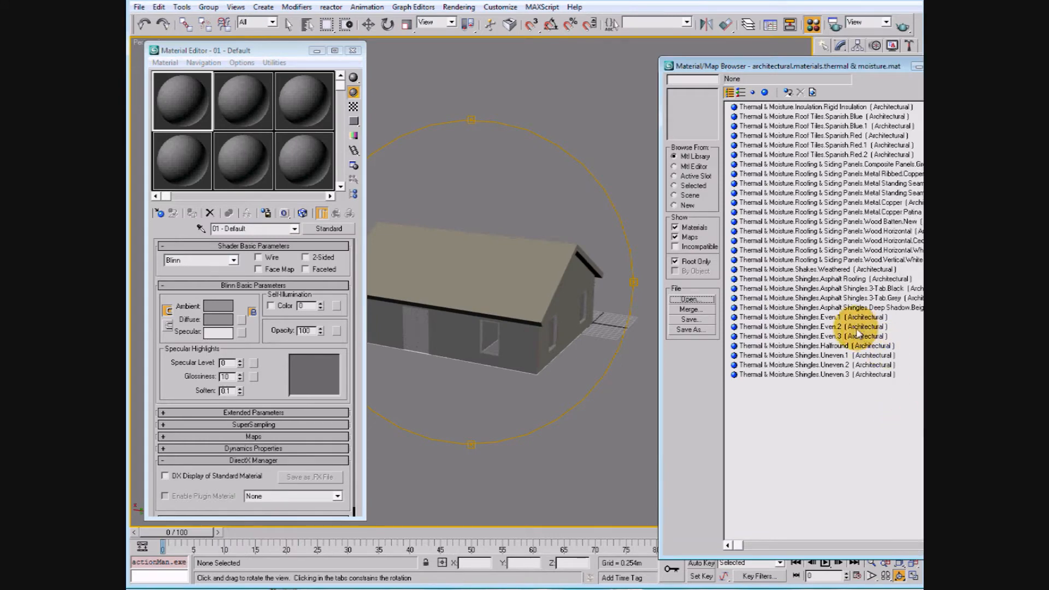
pyautogui.click(807, 318)
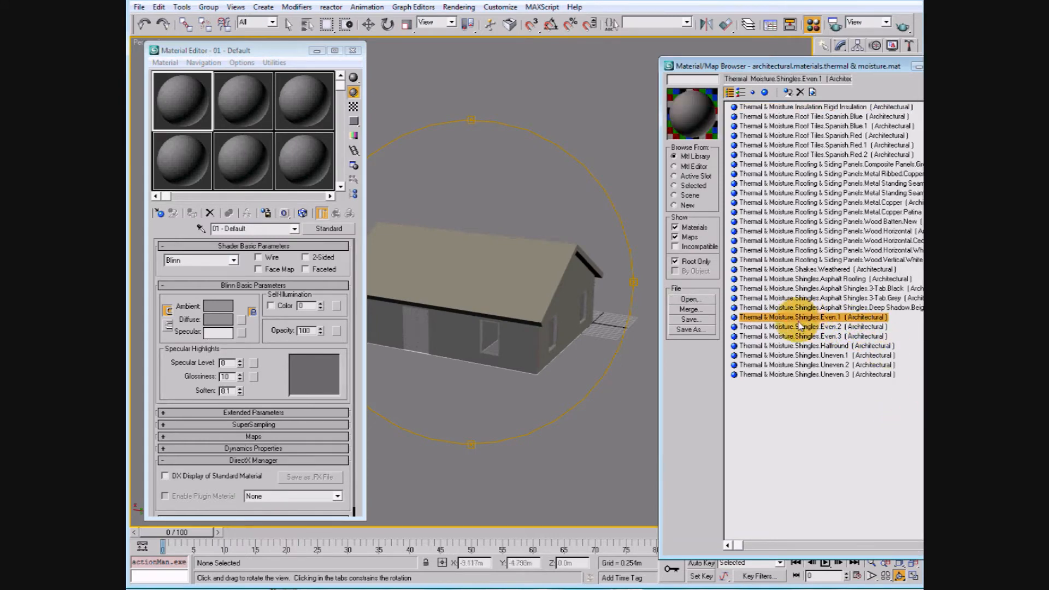
pyautogui.moveTo(790, 322); pyautogui.dragTo(189, 154)
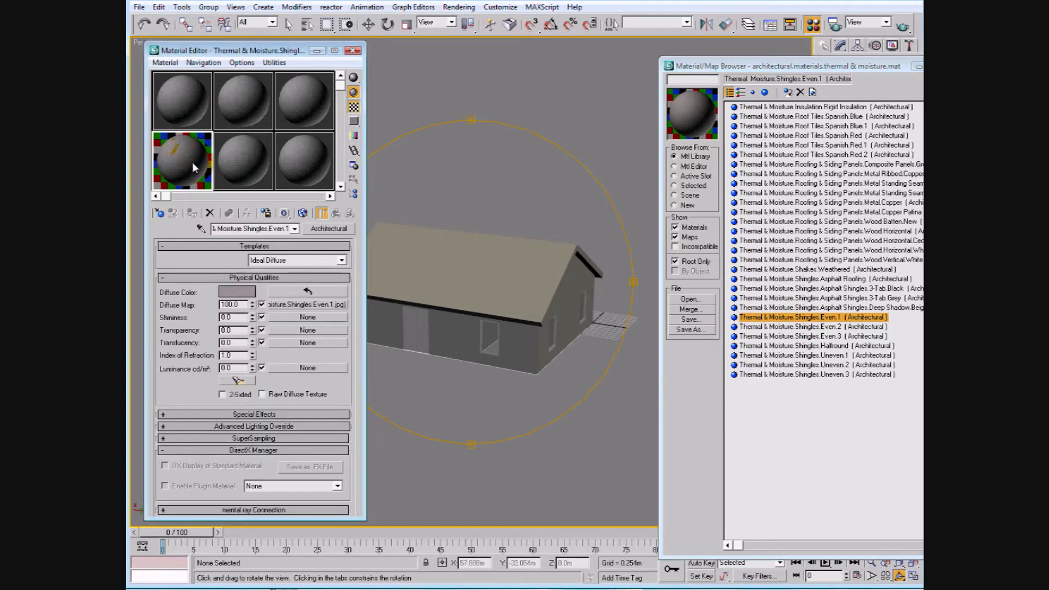
# Step: Place Shakes.Weathered and Roof Tiles.Spanish.Red.2 in the second and third sample slots of the second row, and put the material browser away
pyautogui.click(772, 270)
pyautogui.moveTo(772, 276); pyautogui.dragTo(240, 160)
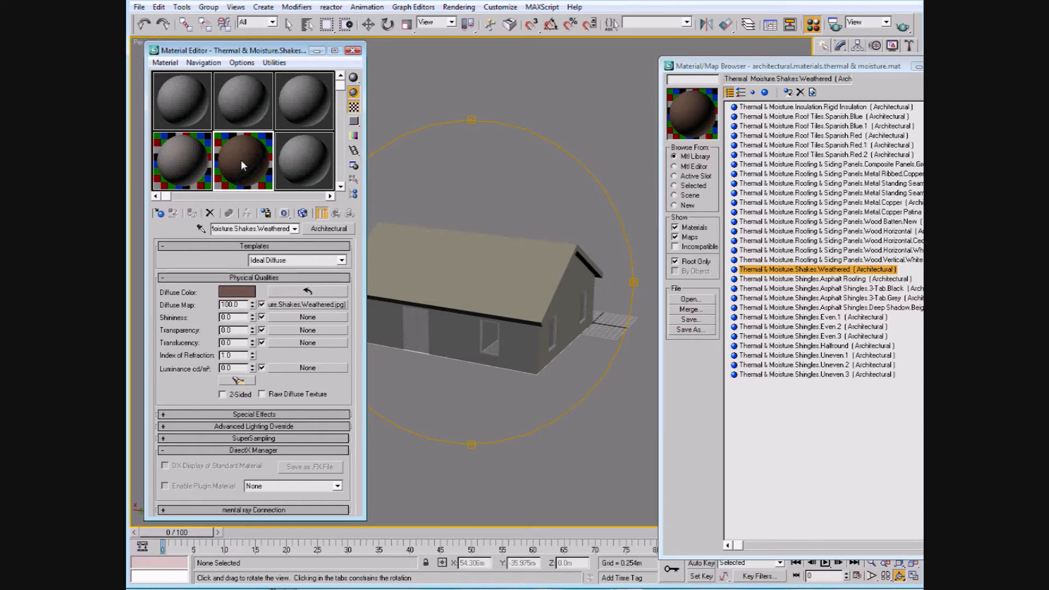
pyautogui.click(780, 157)
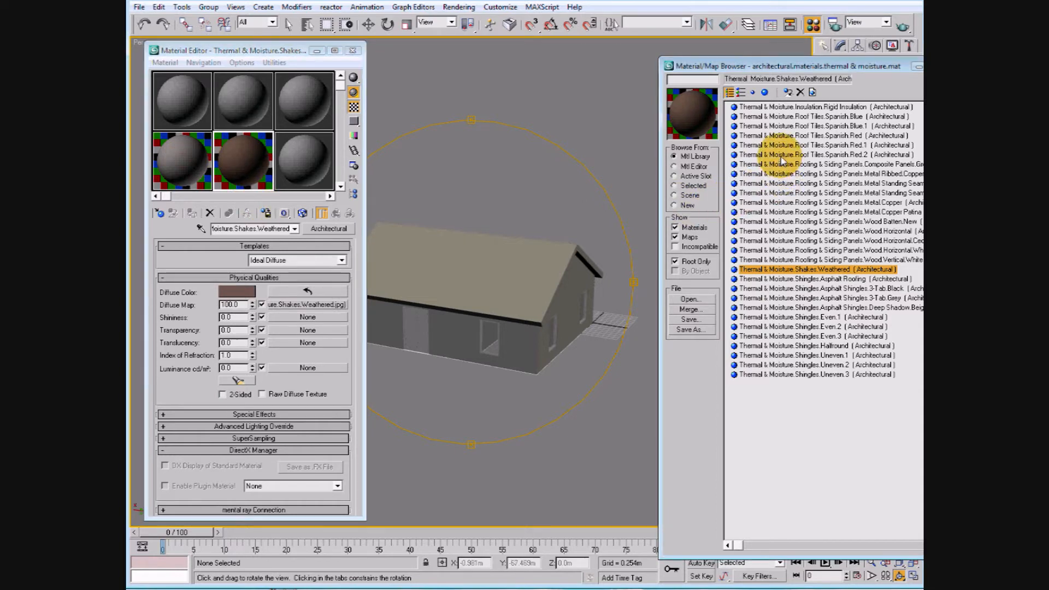
pyautogui.click(781, 156)
pyautogui.moveTo(784, 158); pyautogui.dragTo(306, 167)
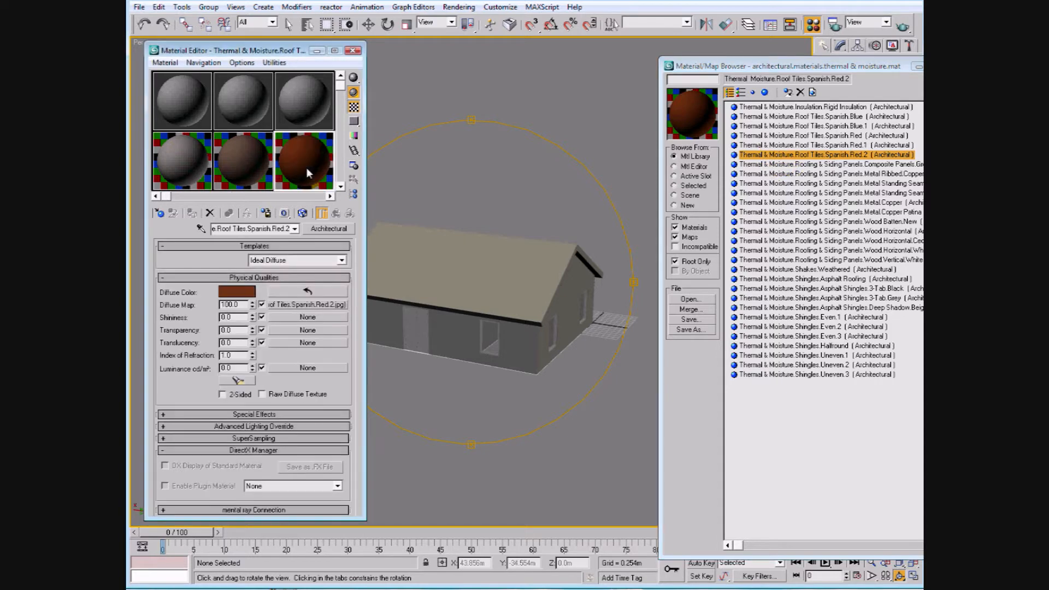
pyautogui.click(917, 67)
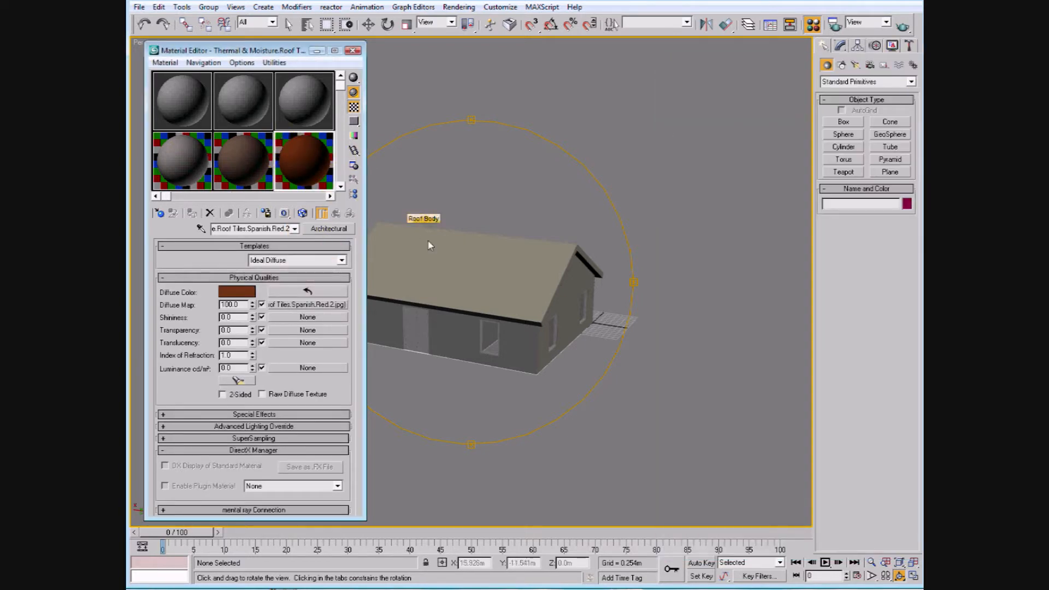
# Step: Assign Roof Tiles.Spanish.Red.2 to the roof, Shakes.Weathered to the facing long wall, and Shingles.Even.1 to the adjoining gable wall
pyautogui.moveTo(487, 279); pyautogui.dragTo(488, 277)
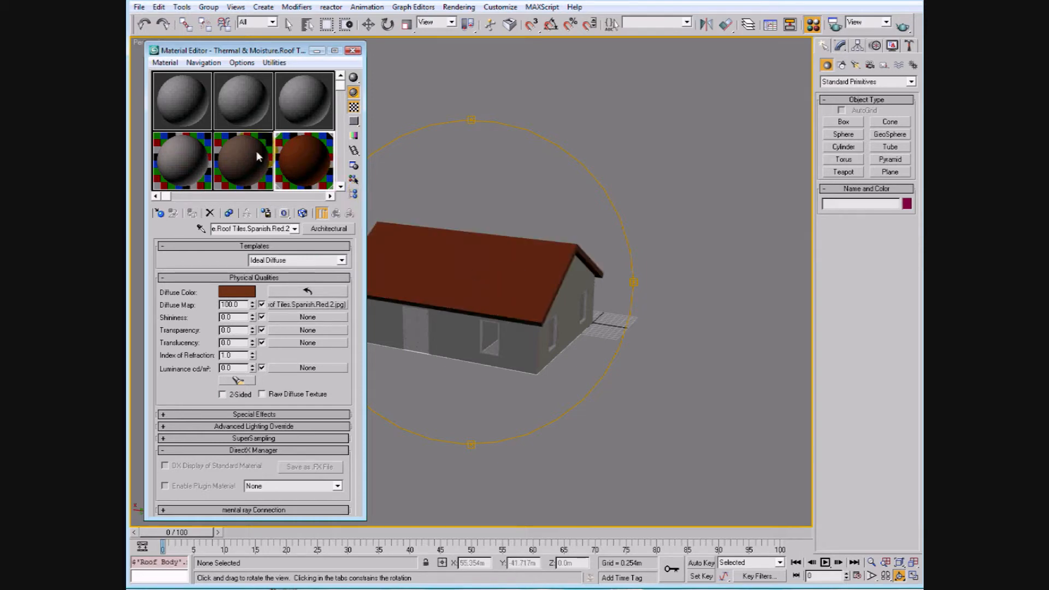
pyautogui.moveTo(241, 154); pyautogui.dragTo(450, 328)
pyautogui.moveTo(191, 165); pyautogui.dragTo(570, 294)
# Step: Assign Shakes.Weathered to the opposite gable wall and Shingles.Even.1 to the long wall with the arched windows
pyautogui.moveTo(546, 357); pyautogui.dragTo(704, 372)
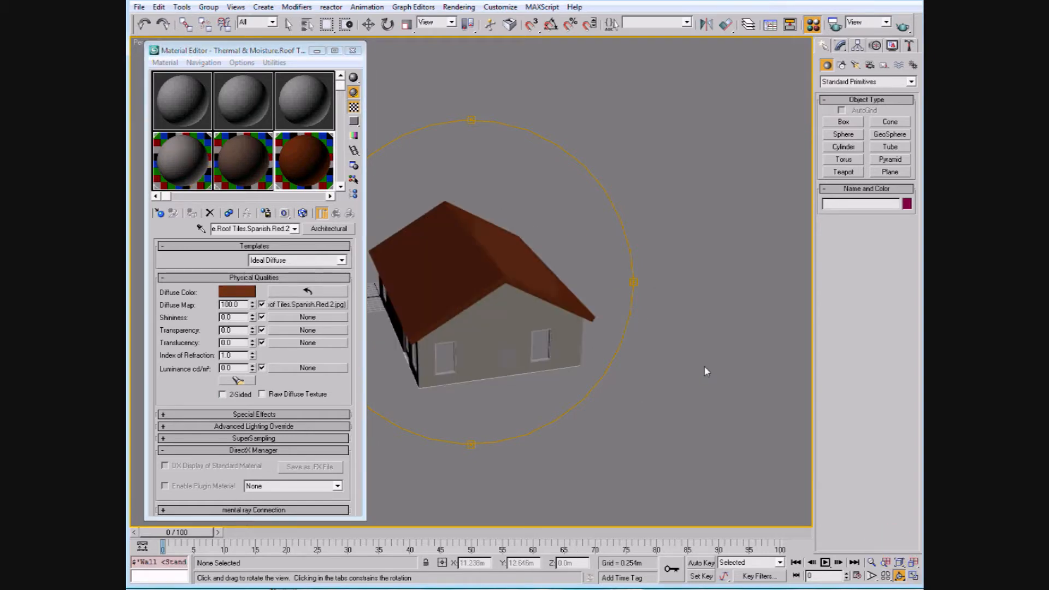
pyautogui.moveTo(228, 169); pyautogui.dragTo(633, 343)
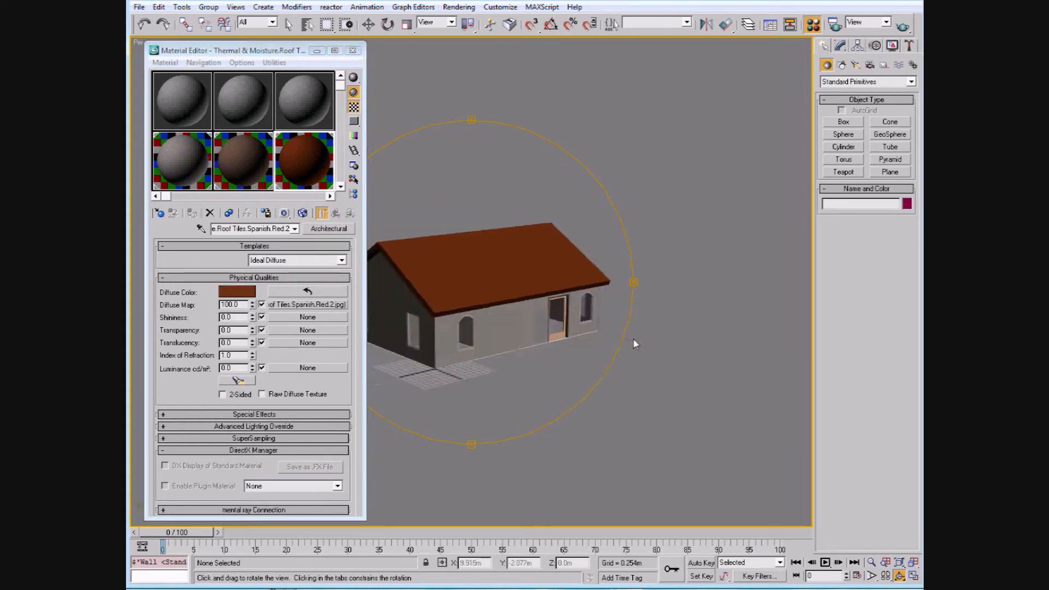
pyautogui.moveTo(219, 183); pyautogui.dragTo(529, 328)
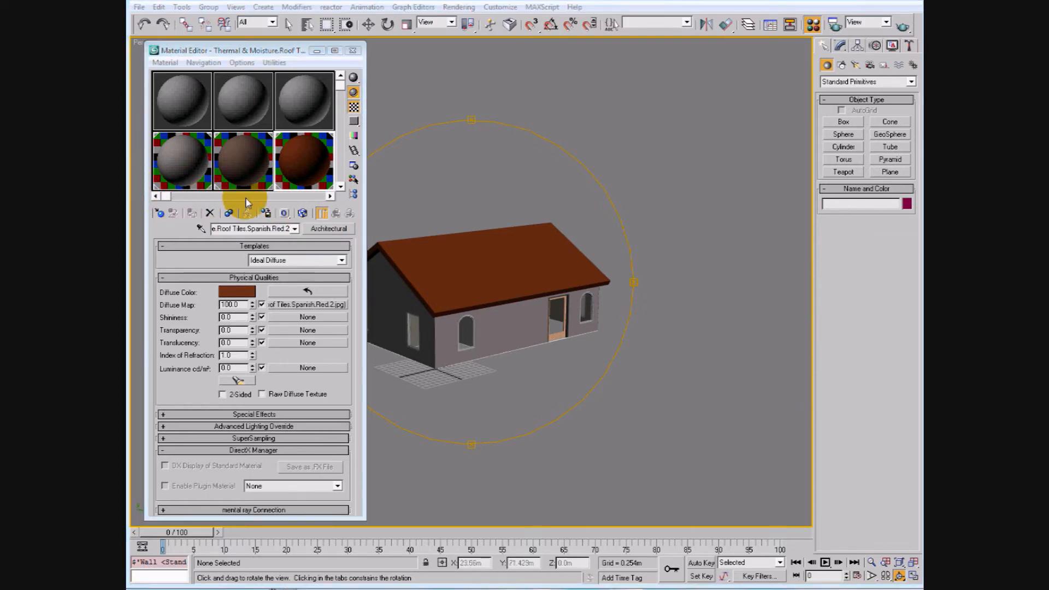
# Step: Show the Roof Tiles.Spanish.Red.2 map in the viewport, inspect the roof texture up close, and open the material's diffuse map
pyautogui.click(303, 213)
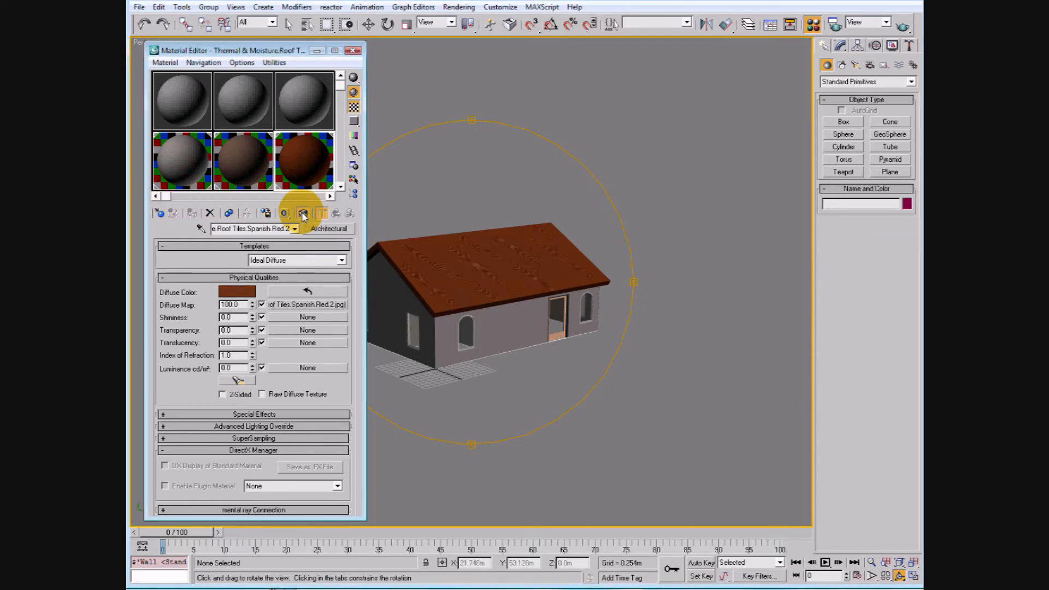
pyautogui.moveTo(521, 301); pyautogui.dragTo(604, 304)
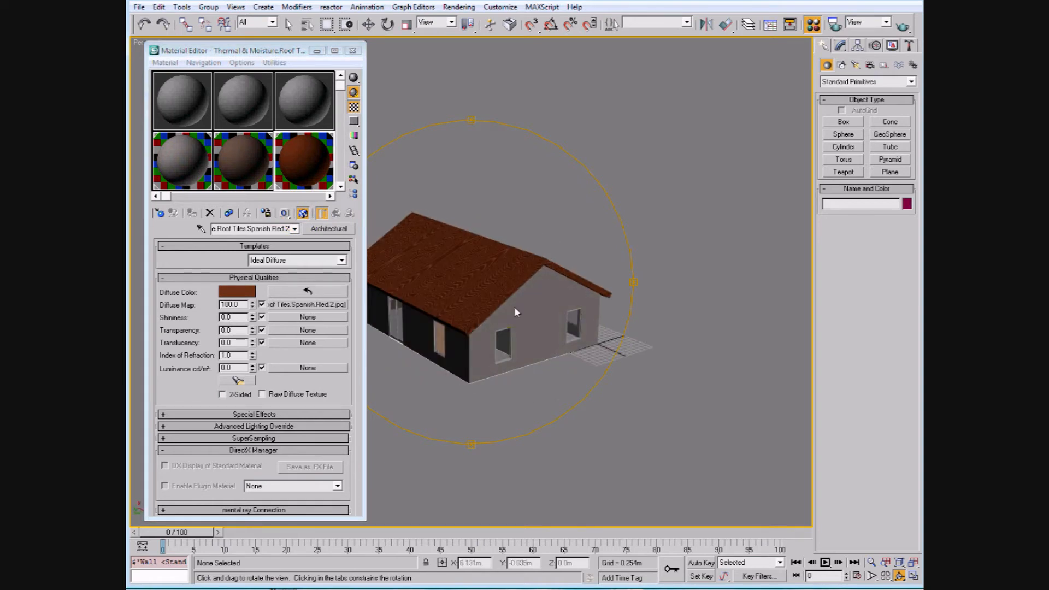
pyautogui.scroll(6, 517, 307)
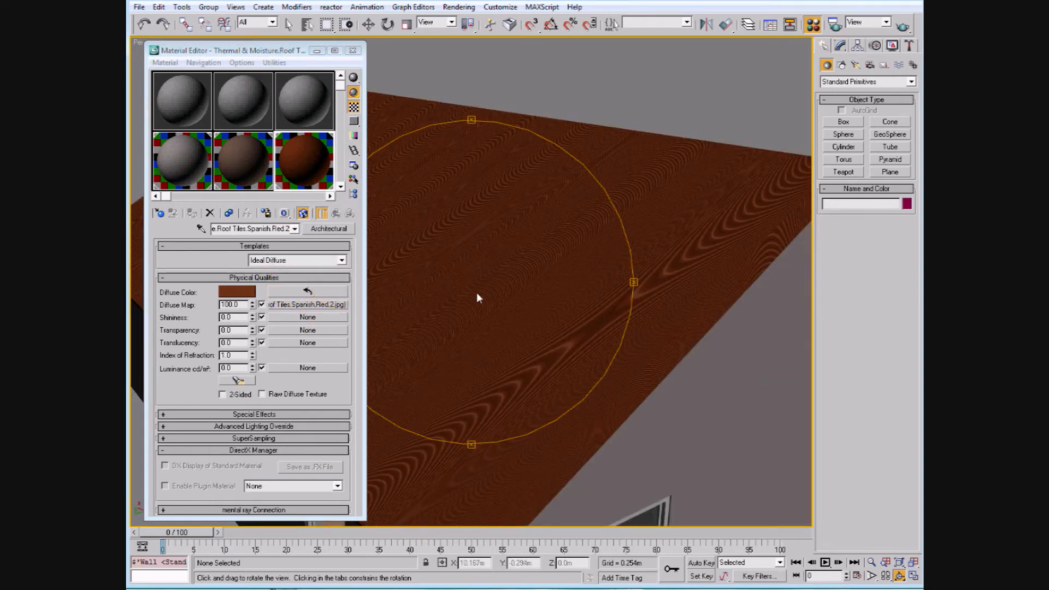
pyautogui.scroll(-6, 483, 295)
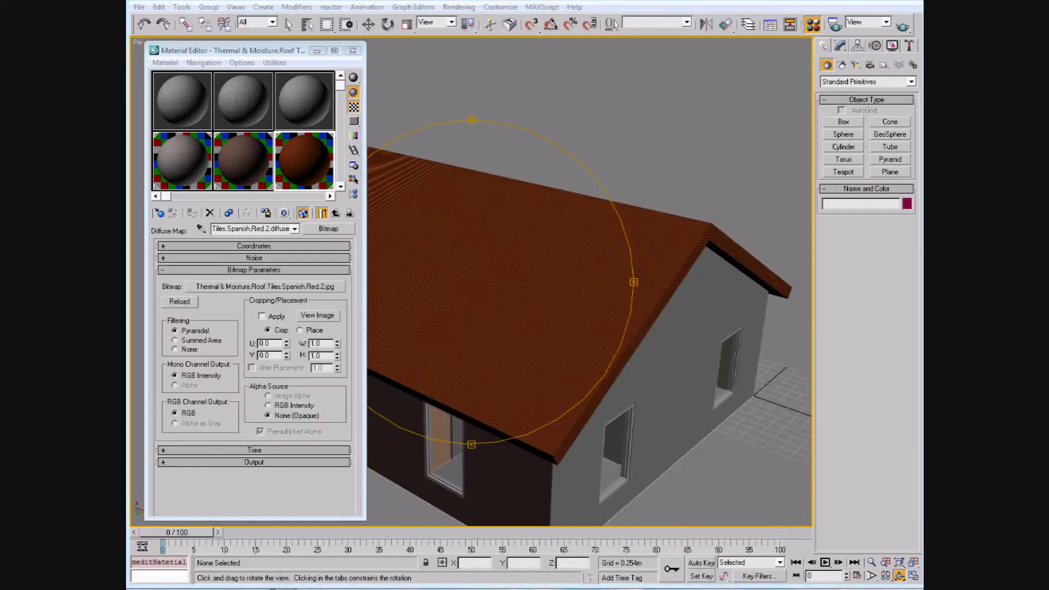
# Step: Set the real-world size of the Roof Tiles.Spanish.Red.2 diffuse map to 1.0 m wide and 1.0 m high
pyautogui.moveTo(551, 328)
pyautogui.mouseDown()
pyautogui.moveTo(606, 325)
pyautogui.moveTo(544, 335)
pyautogui.moveTo(545, 324)
pyautogui.mouseUp()
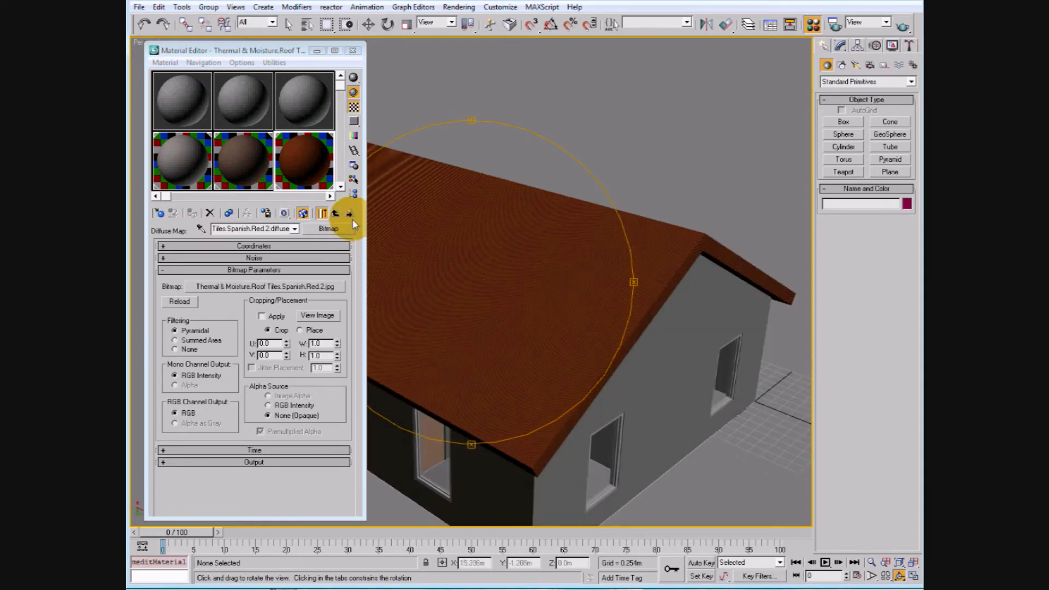
pyautogui.click(261, 171)
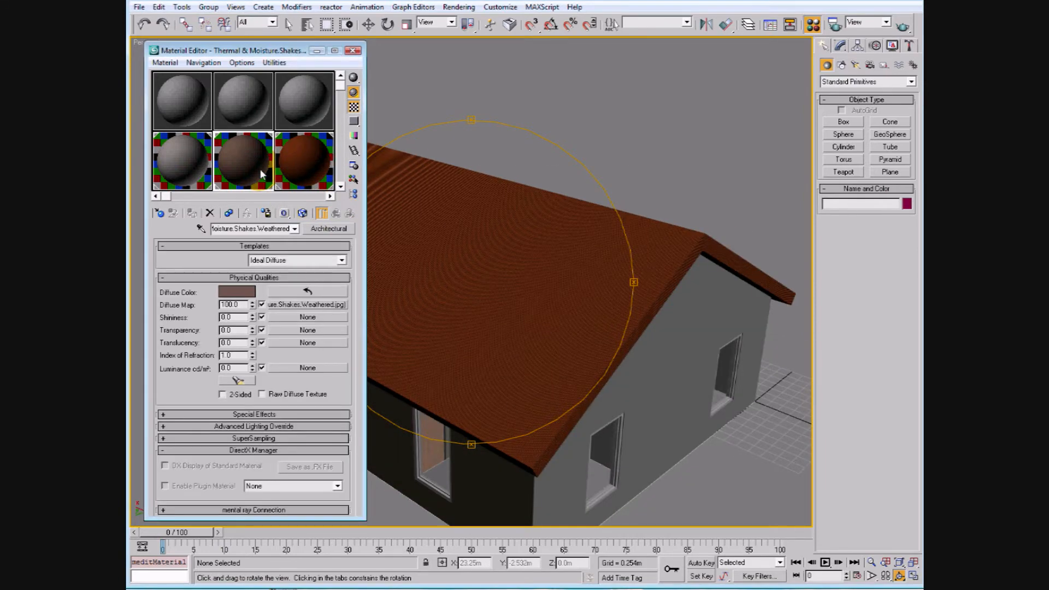
pyautogui.click(315, 304)
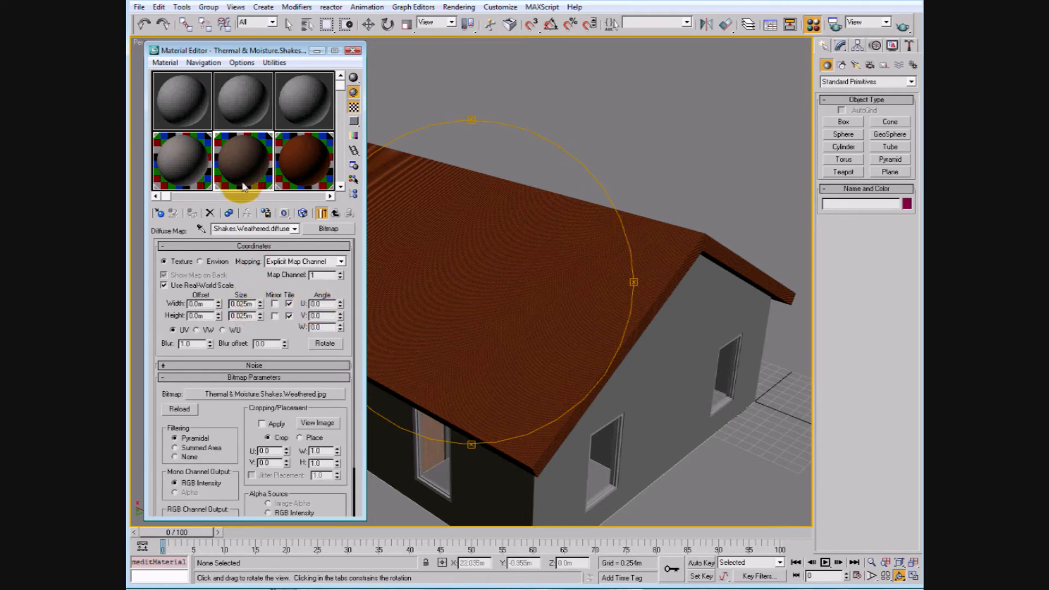
pyautogui.click(293, 173)
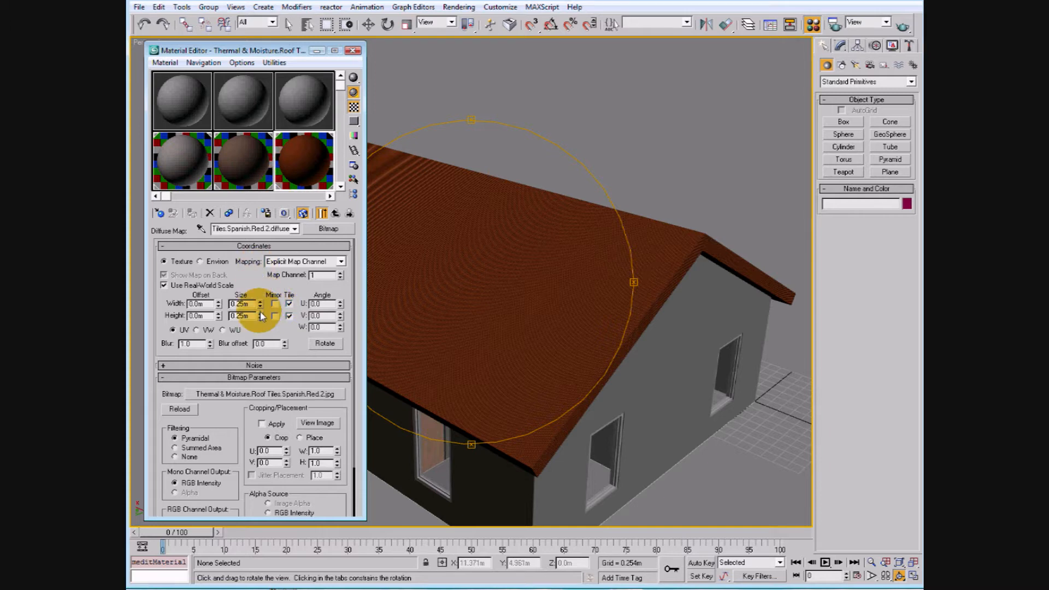
pyautogui.moveTo(254, 307); pyautogui.dragTo(212, 305)
pyautogui.write('1')
pyautogui.press('Tab')
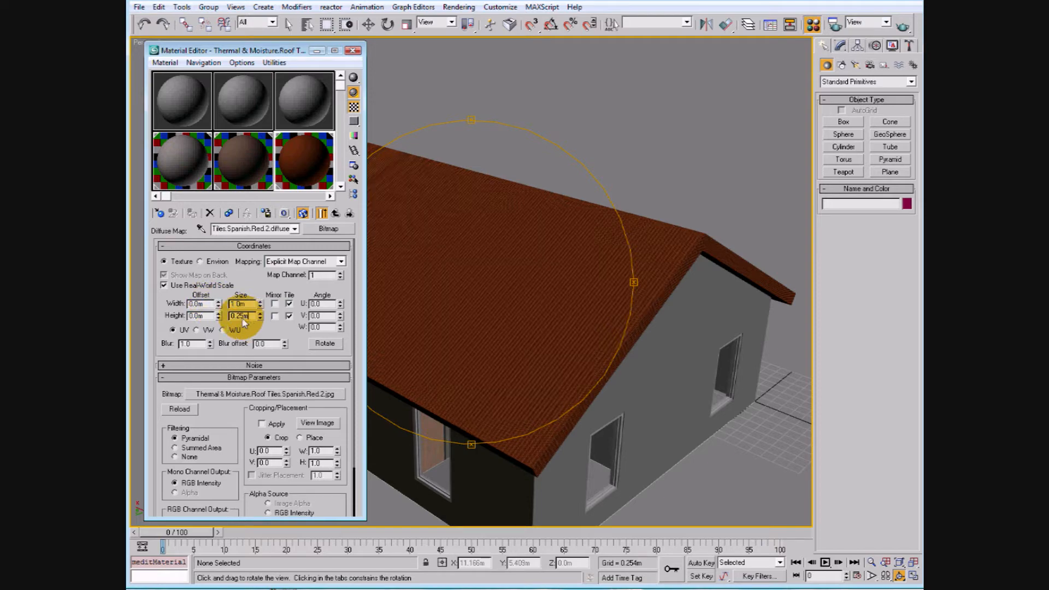
pyautogui.write('1')
pyautogui.press('Return')
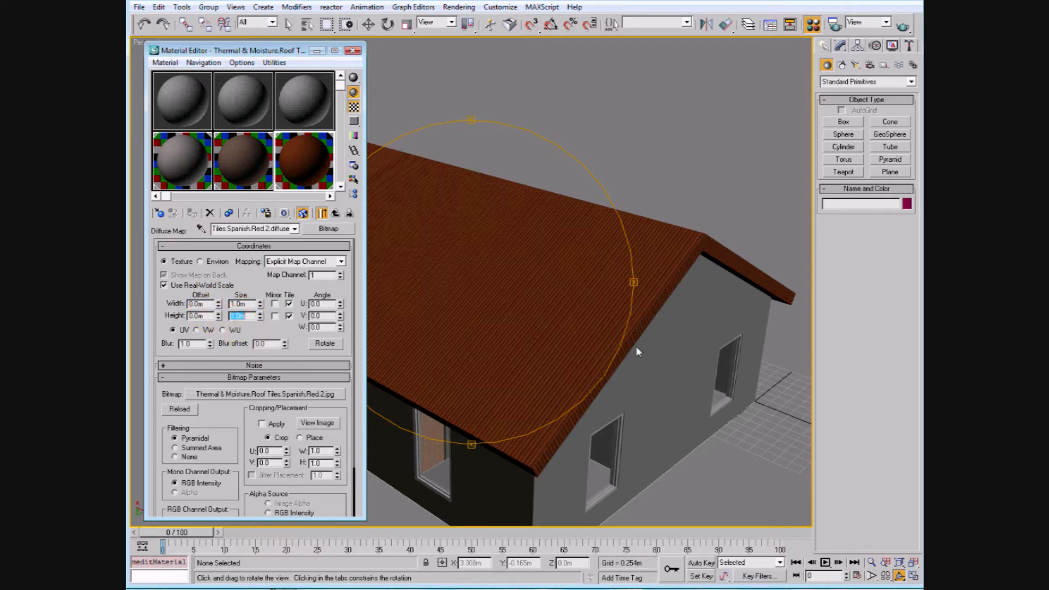
# Step: Reapply Shakes.Weathered to the long wall with the sliding door and set its diffuse map's real-world size to 1.0 m by 1.0 m
pyautogui.moveTo(541, 361); pyautogui.dragTo(604, 326)
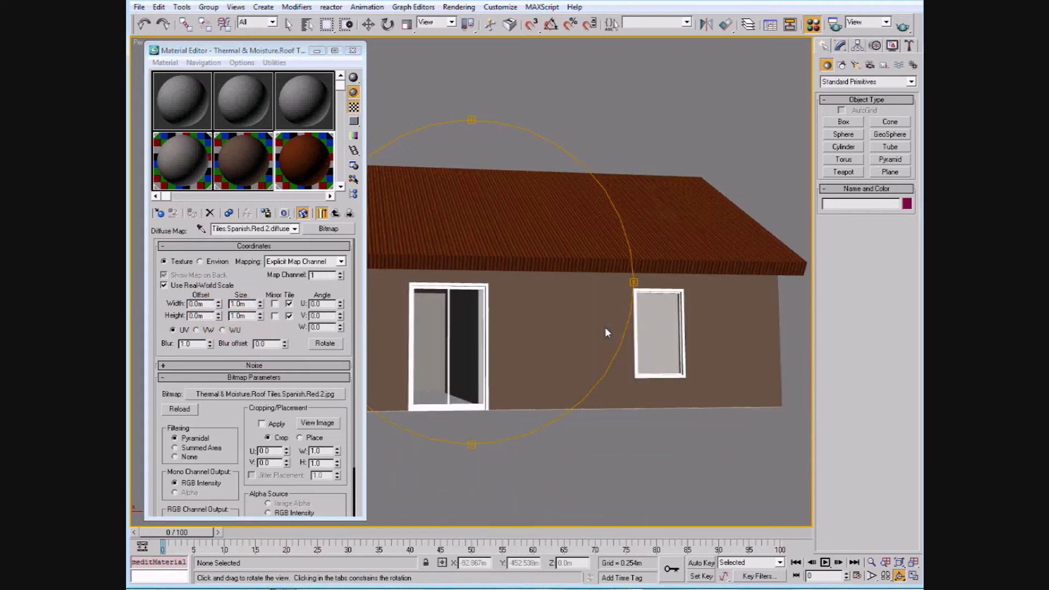
pyautogui.click(222, 165)
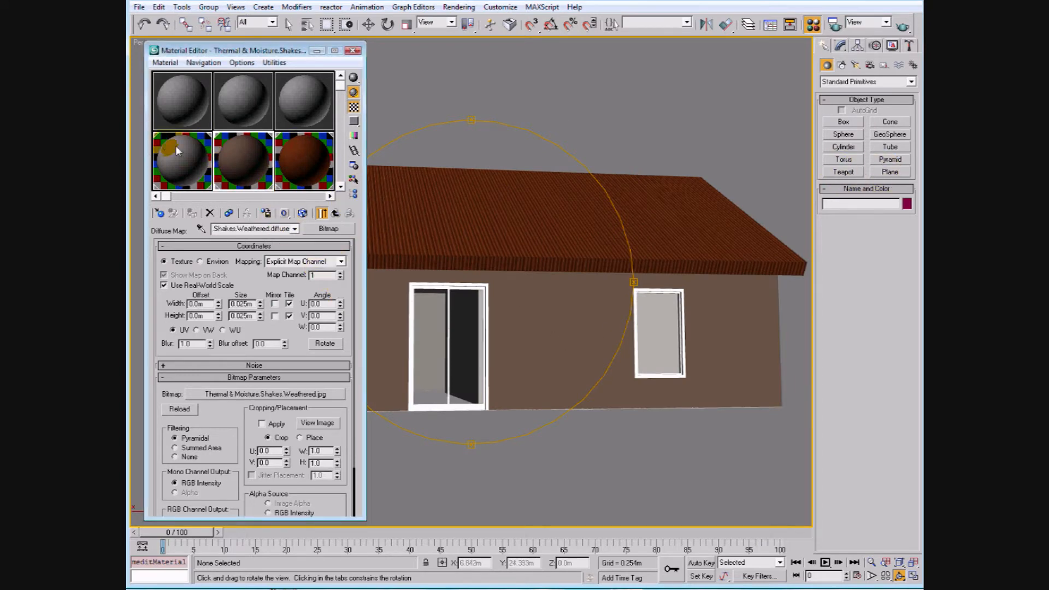
pyautogui.moveTo(243, 176); pyautogui.dragTo(540, 335)
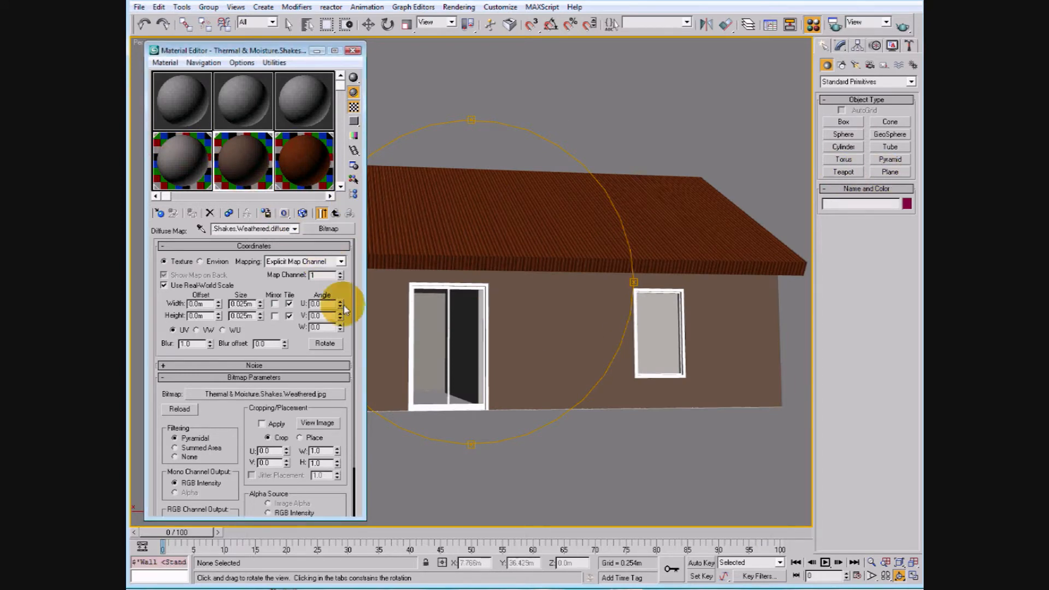
pyautogui.click(251, 303)
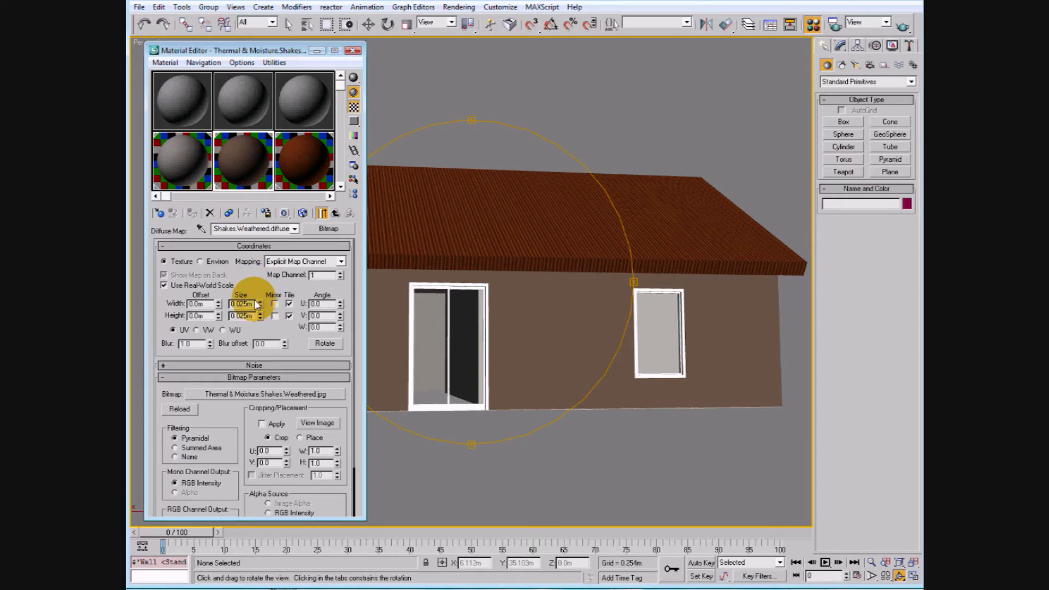
pyautogui.doubleClick(250, 303)
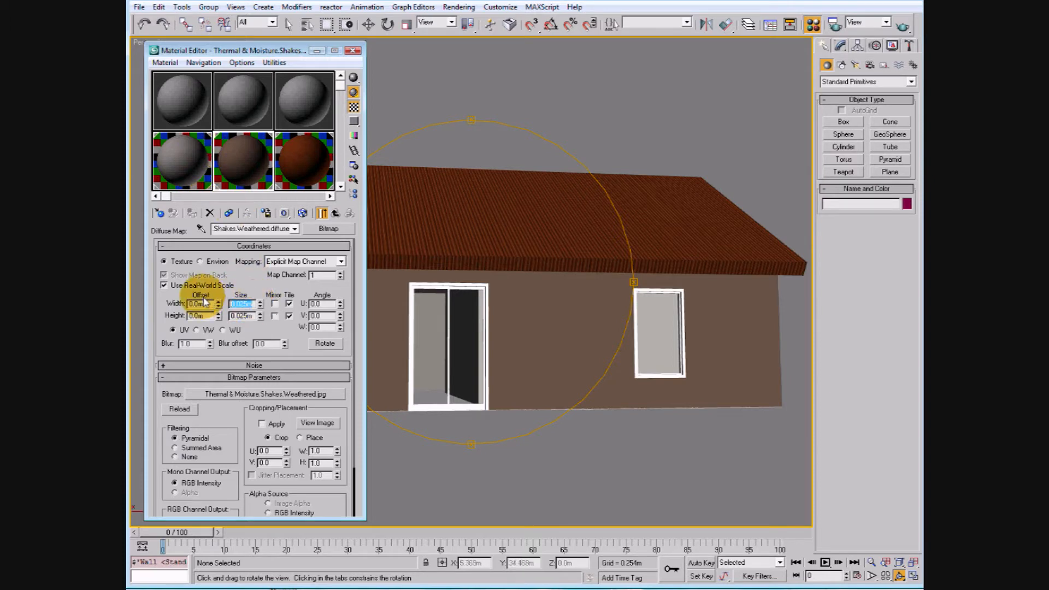
pyautogui.write('1')
pyautogui.click(244, 315)
pyautogui.write('1')
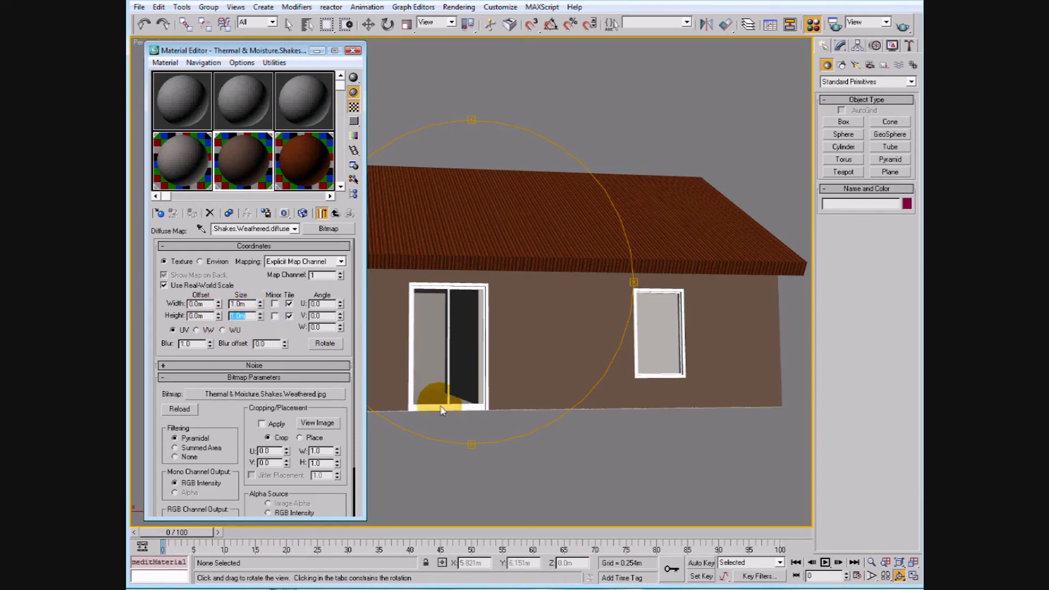
# Step: Frame the cabin from above one corner, minimize the Material Editor, and set the render output size to 640x480
pyautogui.moveTo(433, 398); pyautogui.dragTo(463, 415)
pyautogui.moveTo(466, 340); pyautogui.dragTo(414, 362)
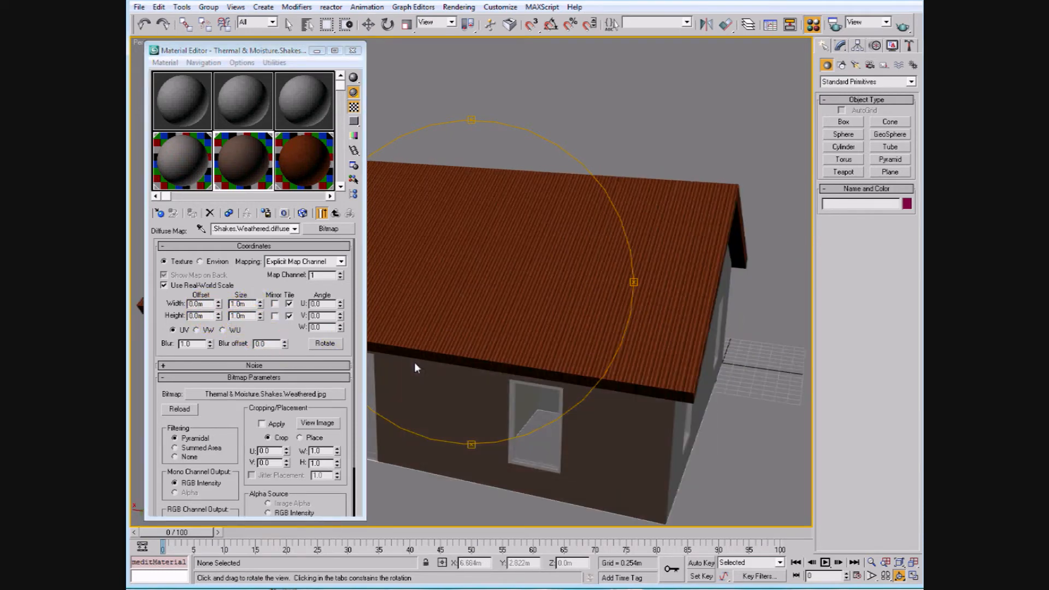
pyautogui.click(313, 54)
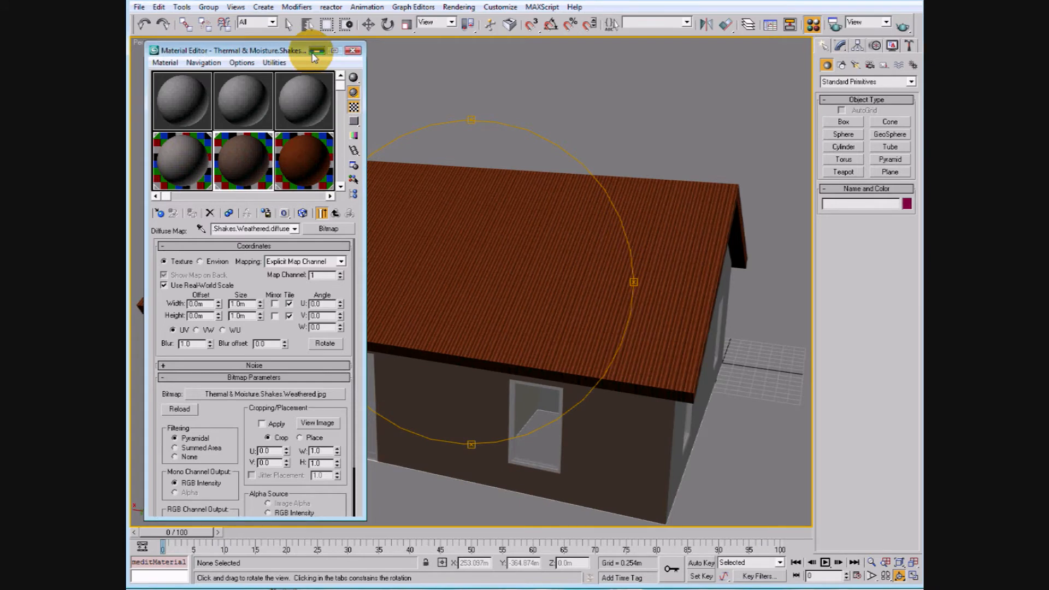
pyautogui.click(313, 52)
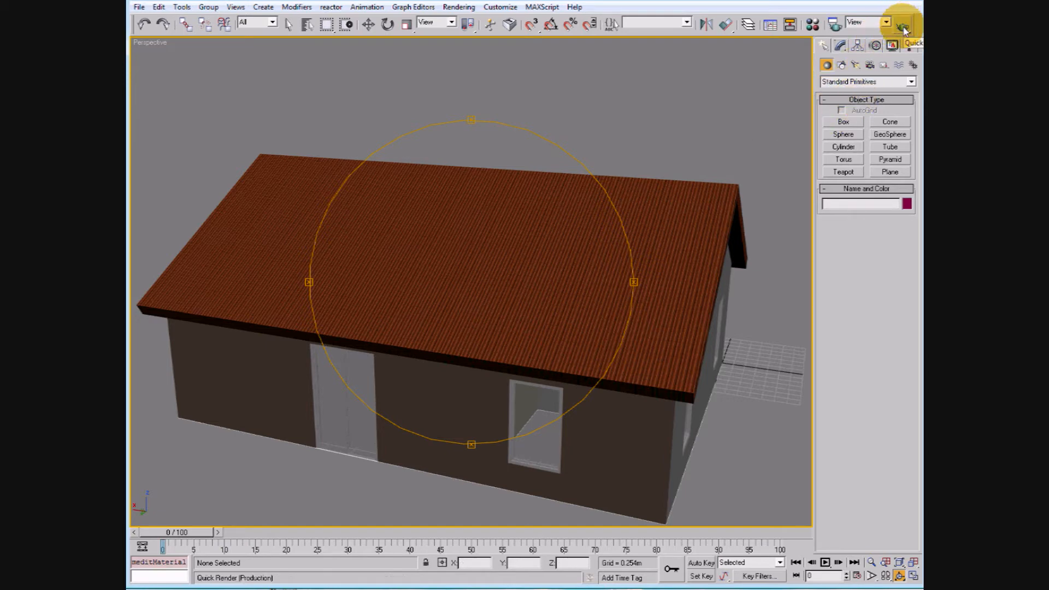
pyautogui.click(835, 24)
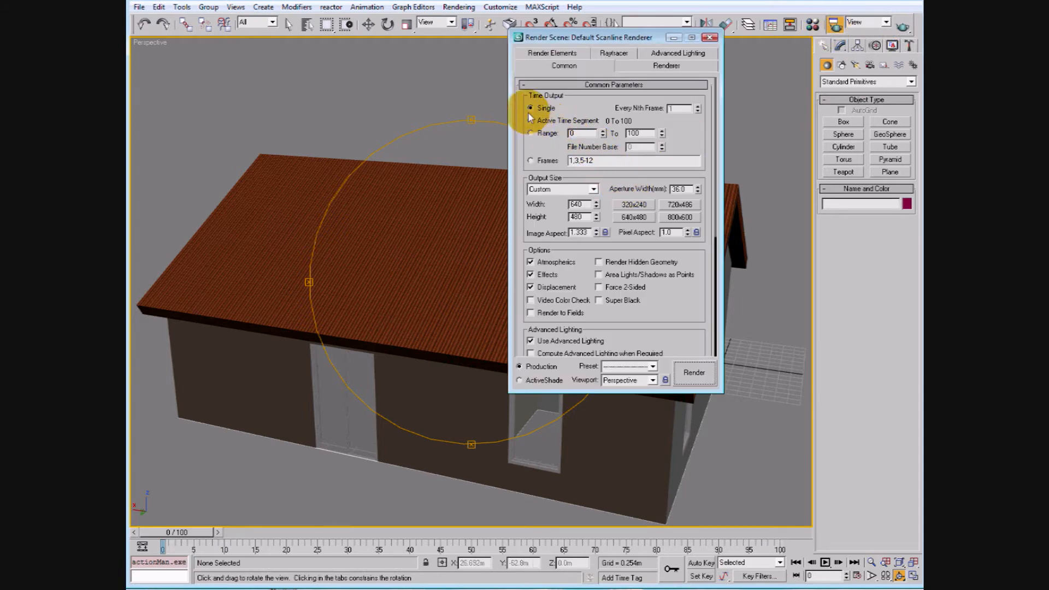
pyautogui.click(648, 206)
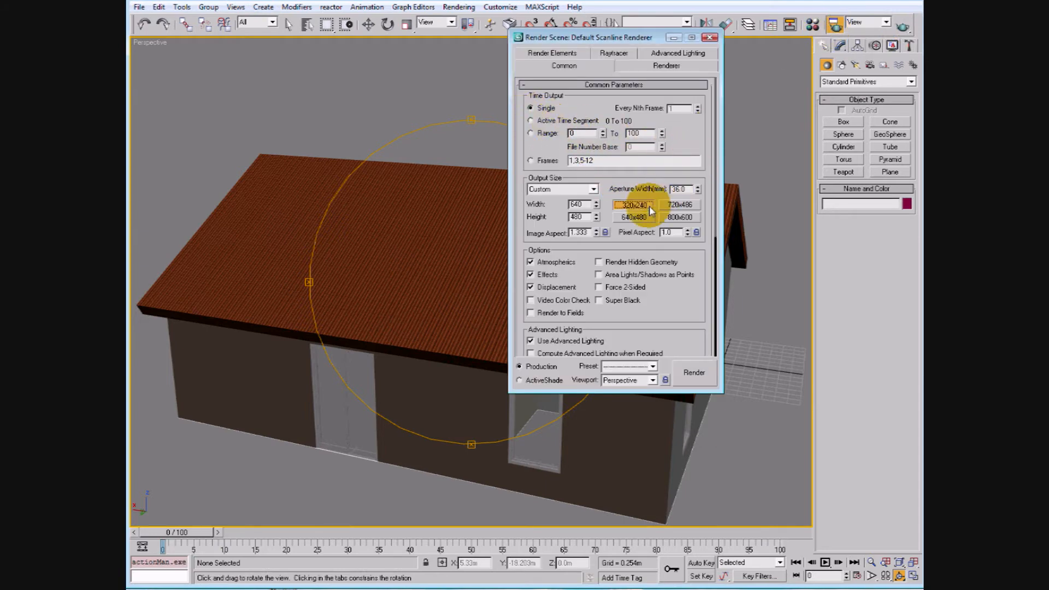
pyautogui.click(670, 217)
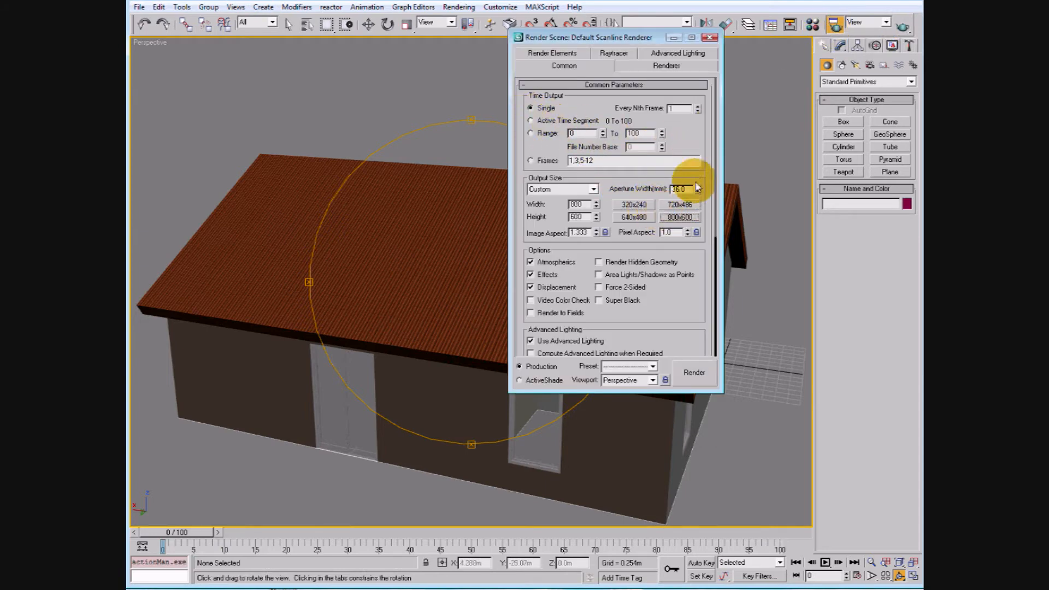
pyautogui.click(642, 219)
# Step: Set the render output to save as a JPEG file named cabin and accept the JPEG image settings
pyautogui.moveTo(715, 131); pyautogui.dragTo(705, 263)
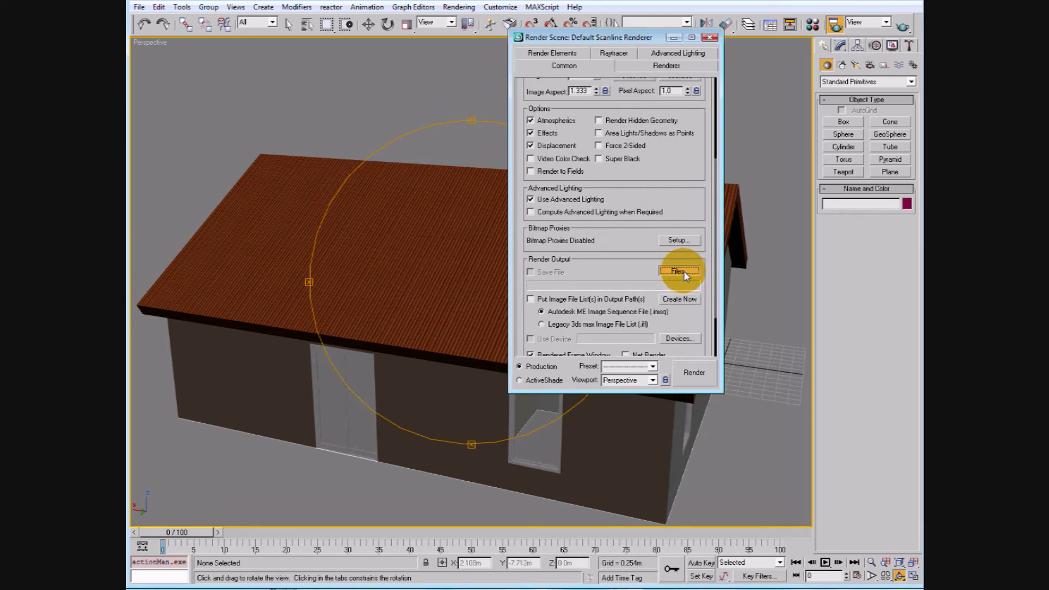
pyautogui.click(680, 271)
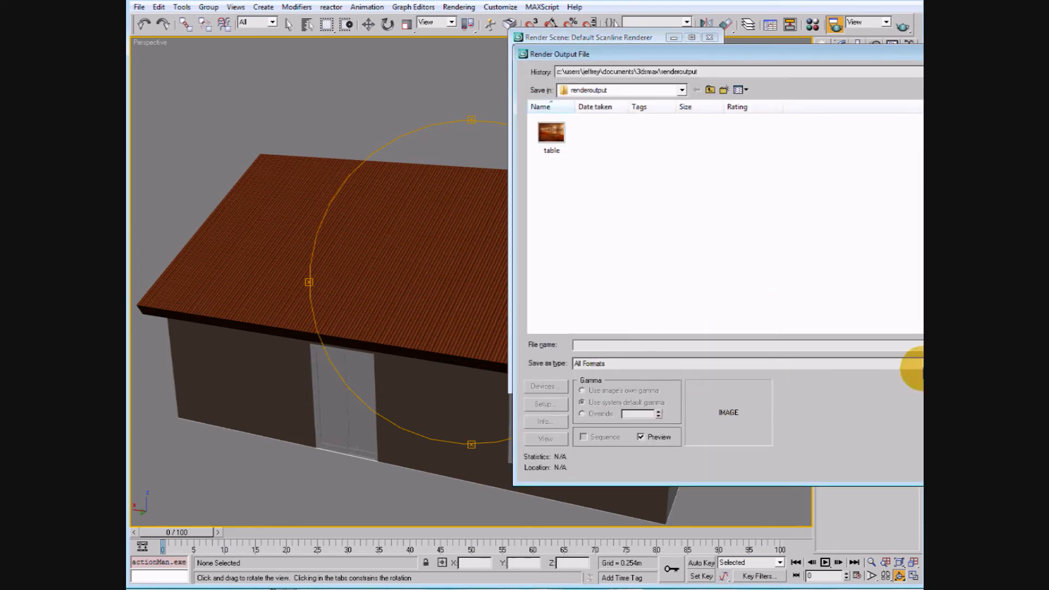
pyautogui.click(919, 364)
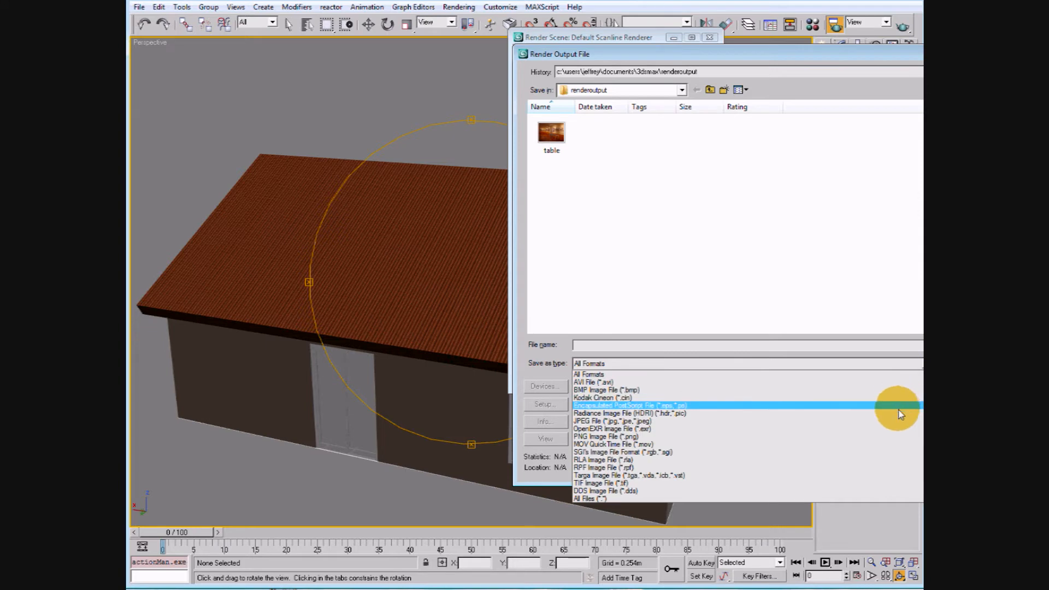
pyautogui.click(899, 421)
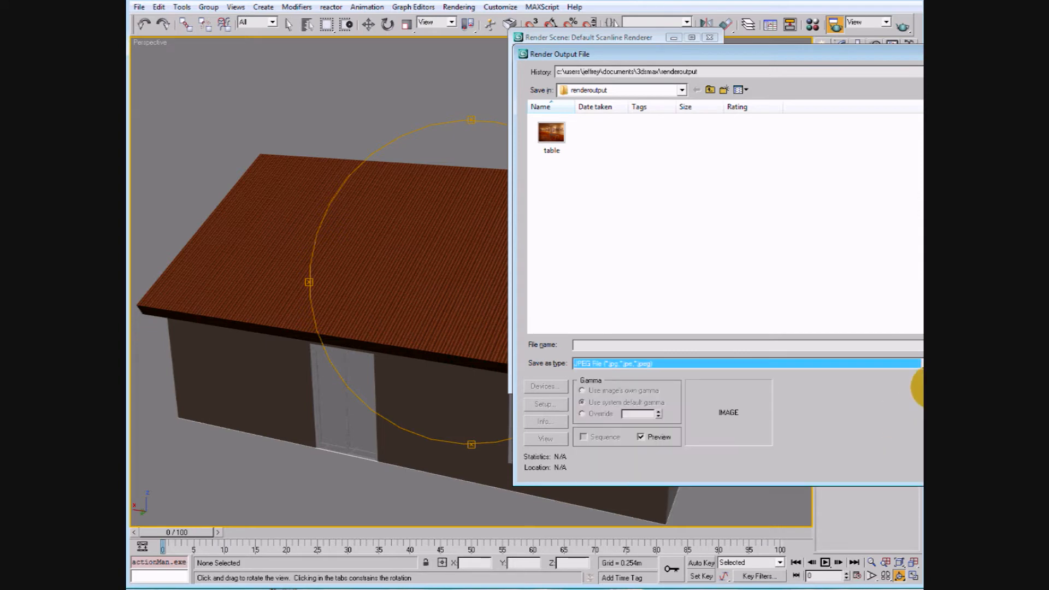
pyautogui.click(734, 344)
pyautogui.write('cabin')
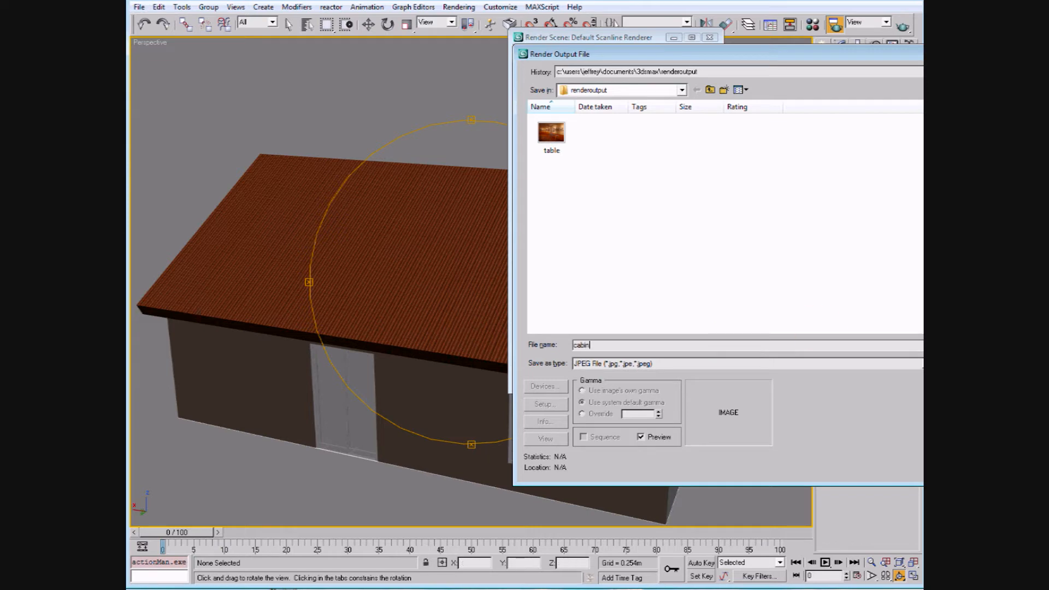
pyautogui.press('Return')
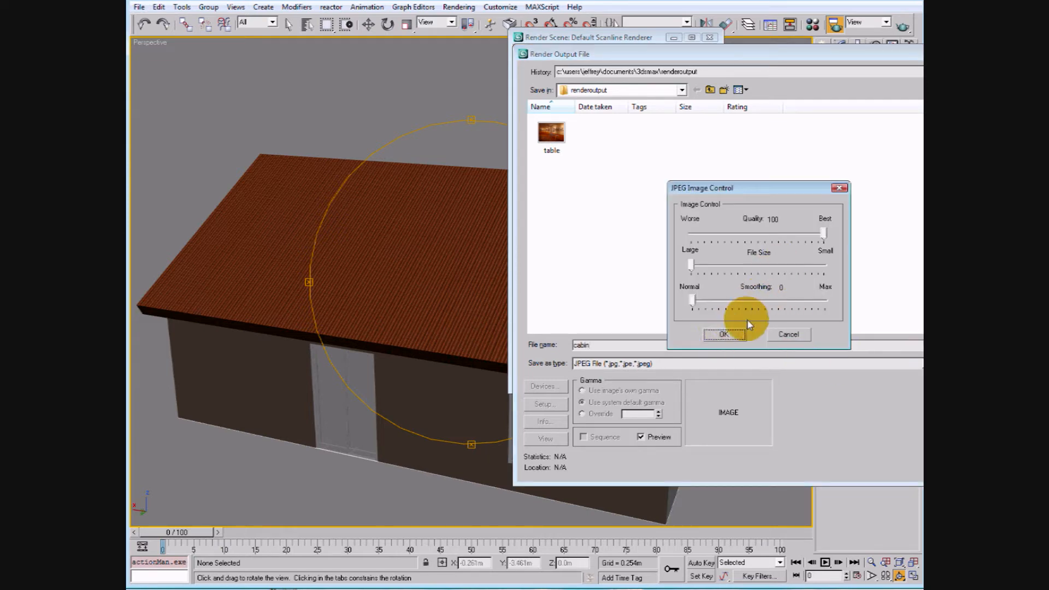
pyautogui.click(732, 336)
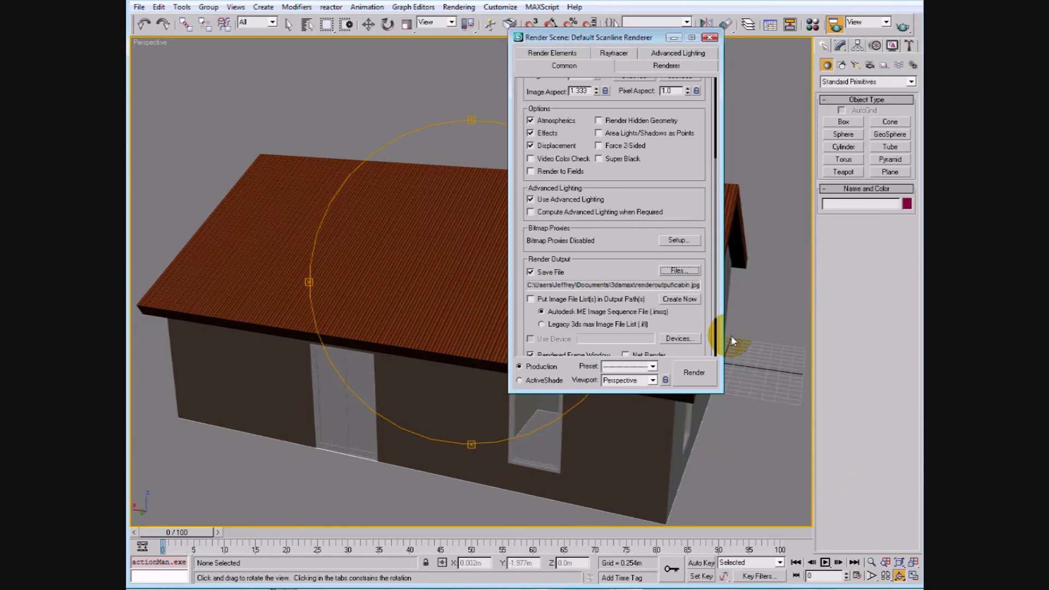
# Step: Render the perspective view of the cabin and put the rendered frame window out of the way
pyautogui.click(691, 373)
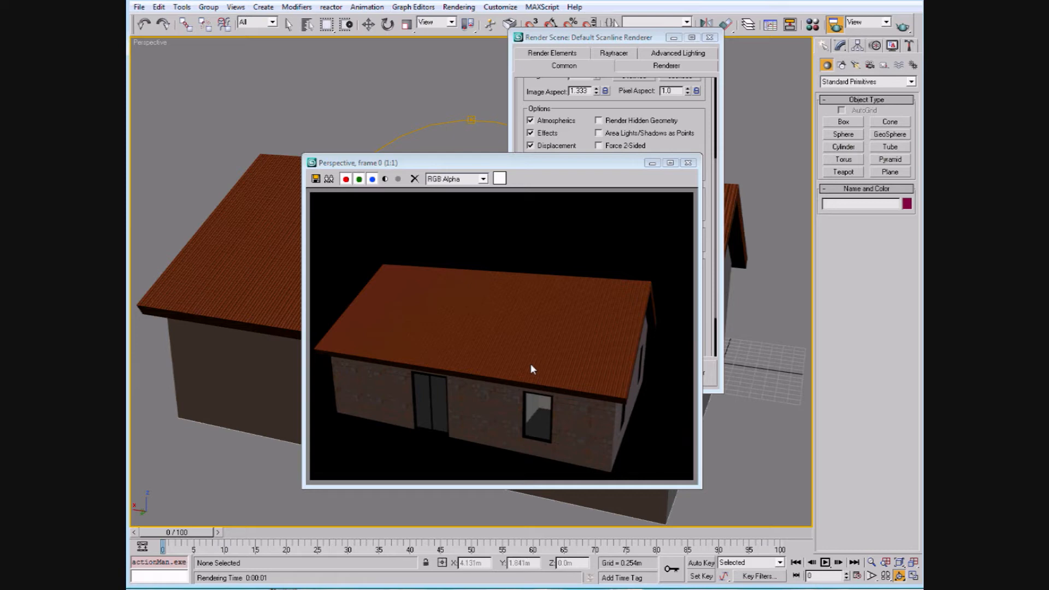
pyautogui.click(689, 167)
pyautogui.click(653, 164)
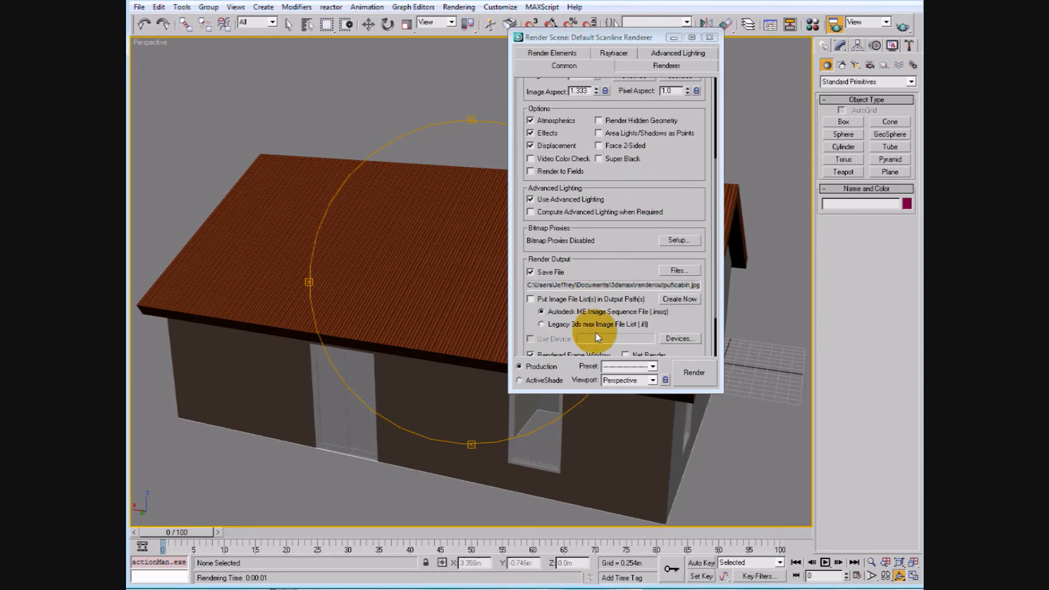
# Step: Minimize the render settings, reopen the Material Editor, and apply Shakes.Weathered to the gable wall adjoining the sliding-door wall
pyautogui.moveTo(491, 392); pyautogui.dragTo(474, 391)
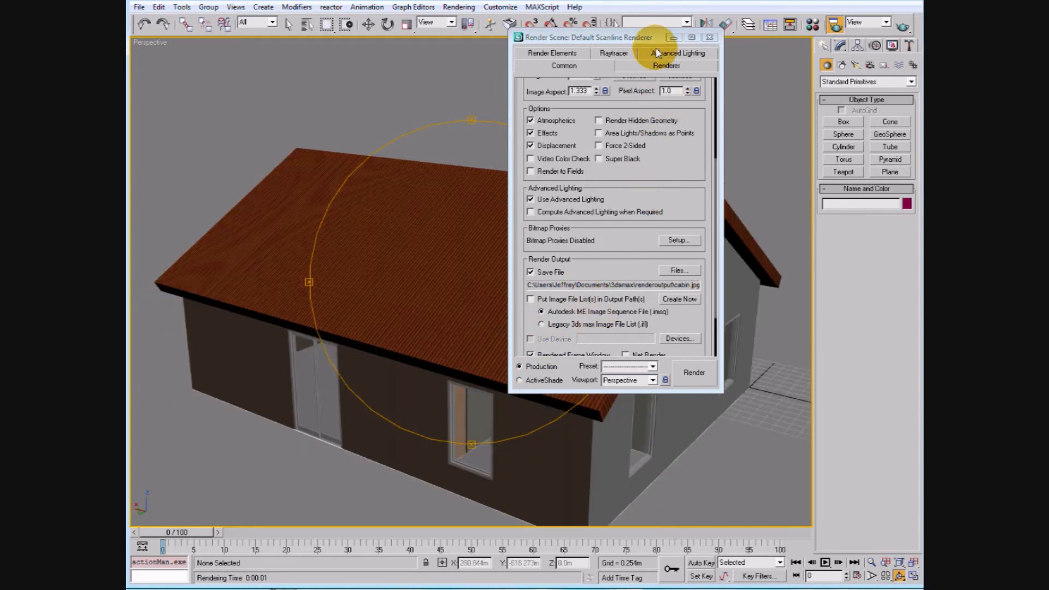
pyautogui.click(675, 37)
pyautogui.click(819, 27)
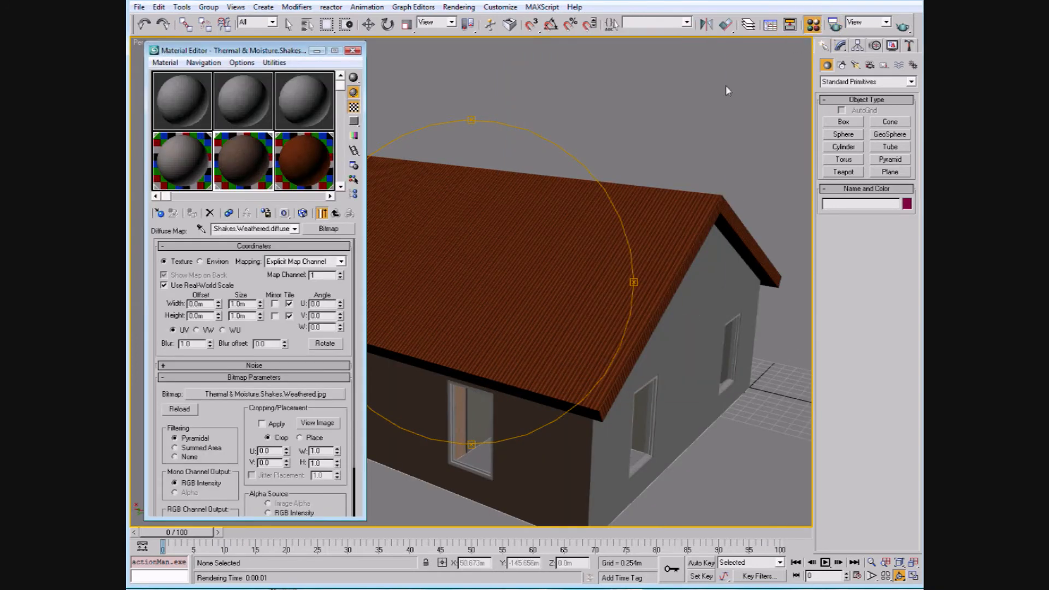
pyautogui.click(297, 166)
pyautogui.click(248, 162)
pyautogui.moveTo(521, 320); pyautogui.dragTo(698, 387)
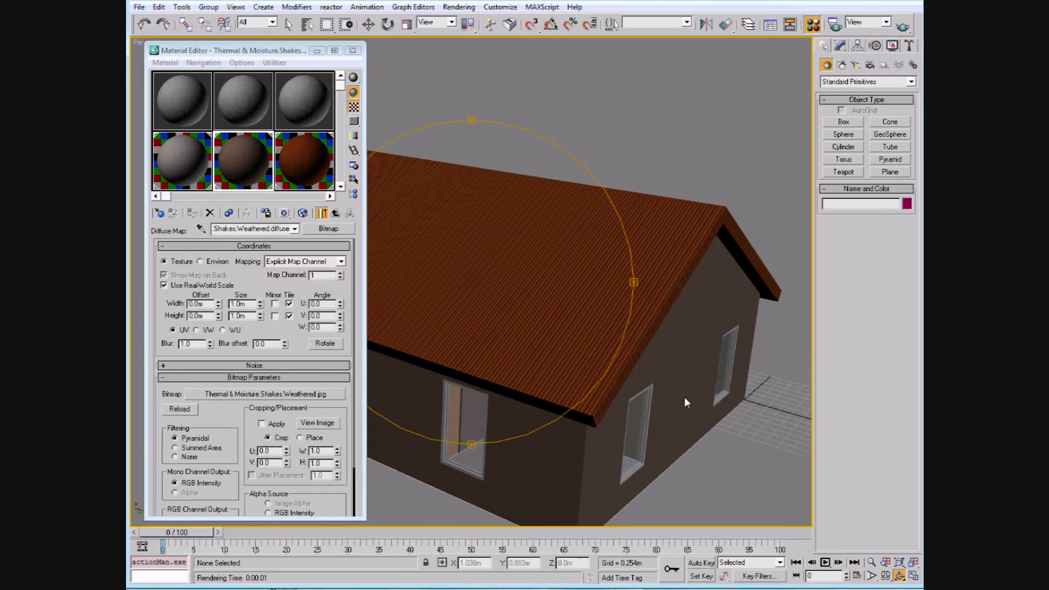
# Step: Apply Shakes.Weathered to the long wall with the arched windows and to the remaining gable wall
pyautogui.moveTo(467, 249); pyautogui.dragTo(405, 246)
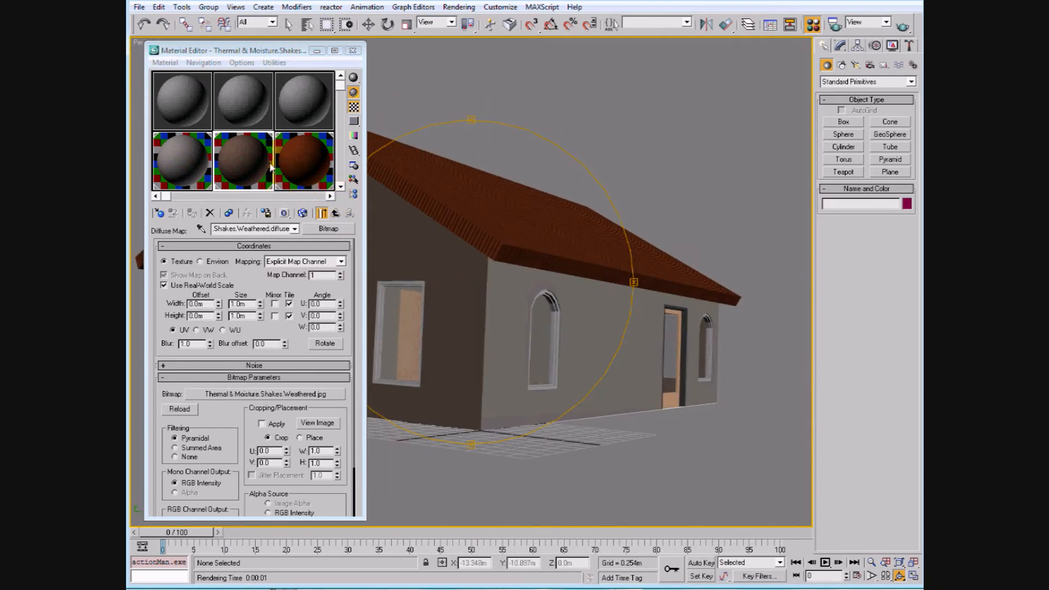
pyautogui.click(248, 158)
pyautogui.moveTo(248, 158); pyautogui.dragTo(585, 355)
pyautogui.moveTo(503, 306); pyautogui.dragTo(450, 320)
pyautogui.moveTo(774, 337); pyautogui.dragTo(484, 213)
pyautogui.moveTo(542, 261); pyautogui.dragTo(463, 242)
pyautogui.moveTo(249, 155); pyautogui.dragTo(670, 311)
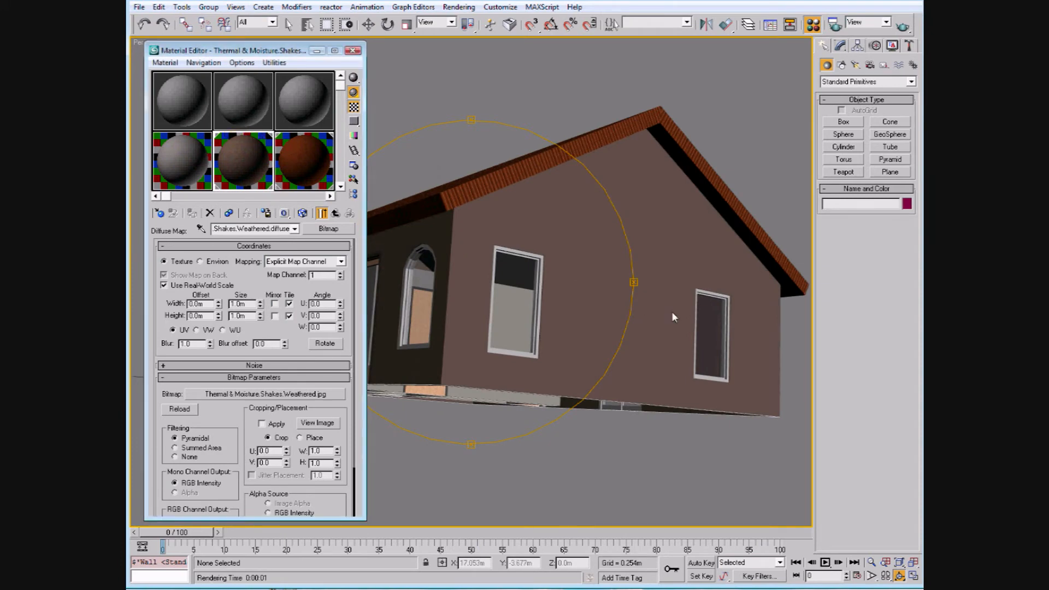
# Step: Close the Material Editor and frame the whole cabin from above, facing the wall with the arched windows
pyautogui.moveTo(563, 199); pyautogui.dragTo(578, 245)
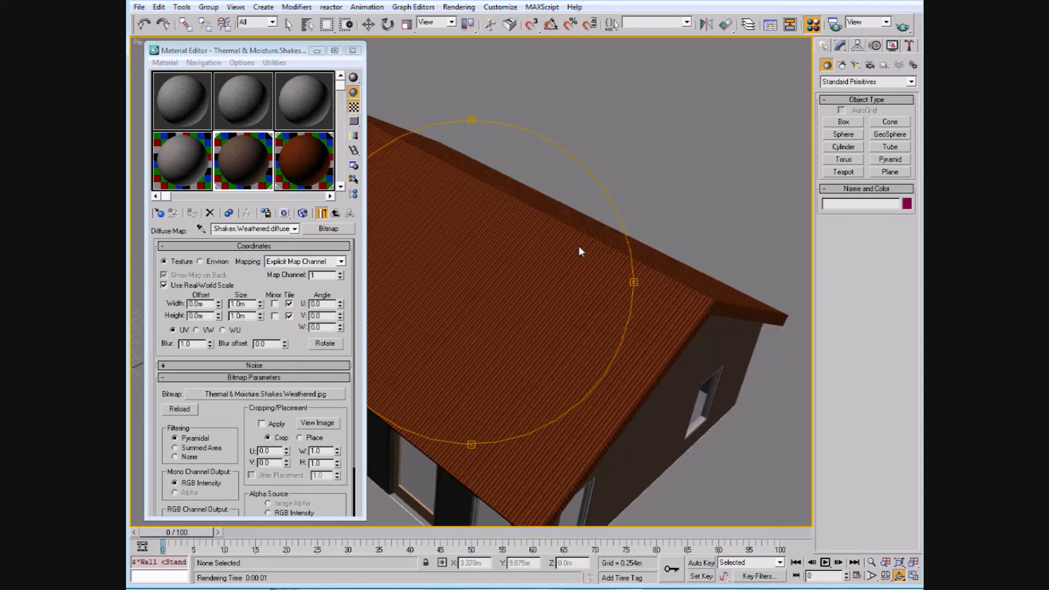
pyautogui.click(156, 487)
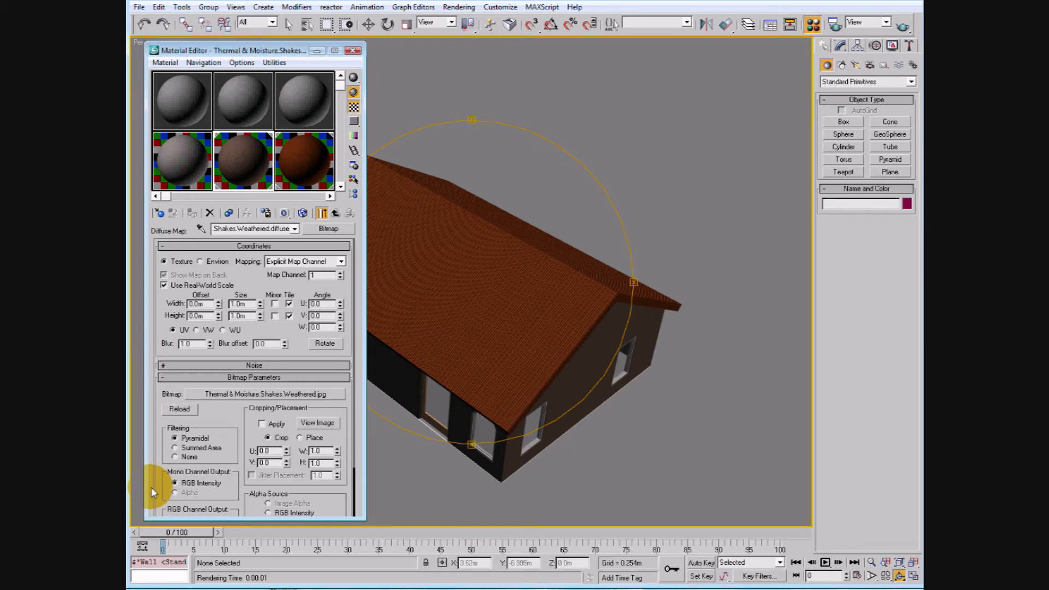
pyautogui.click(353, 50)
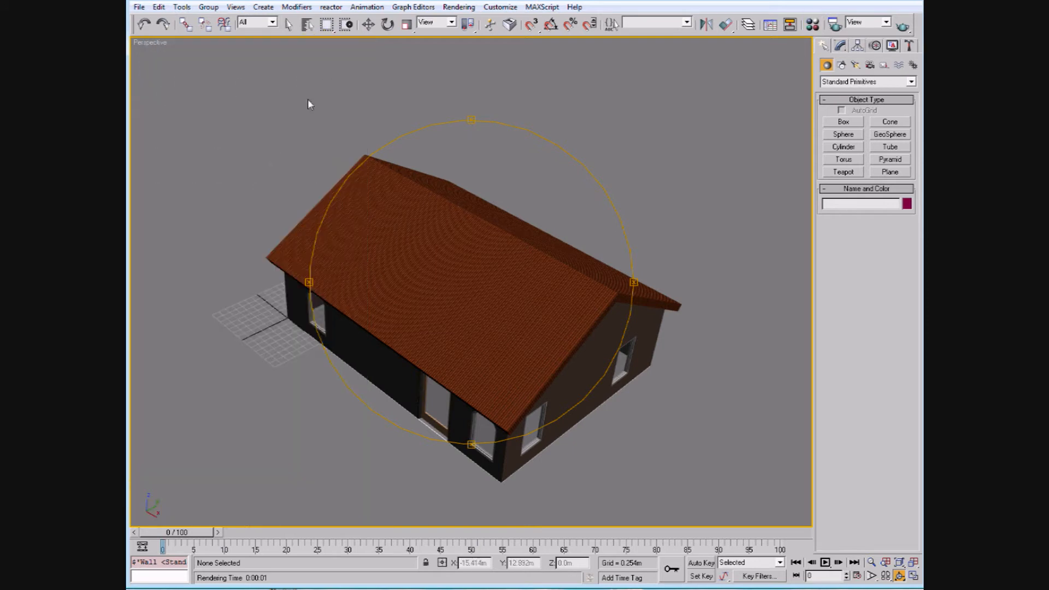
pyautogui.moveTo(422, 346); pyautogui.dragTo(471, 306)
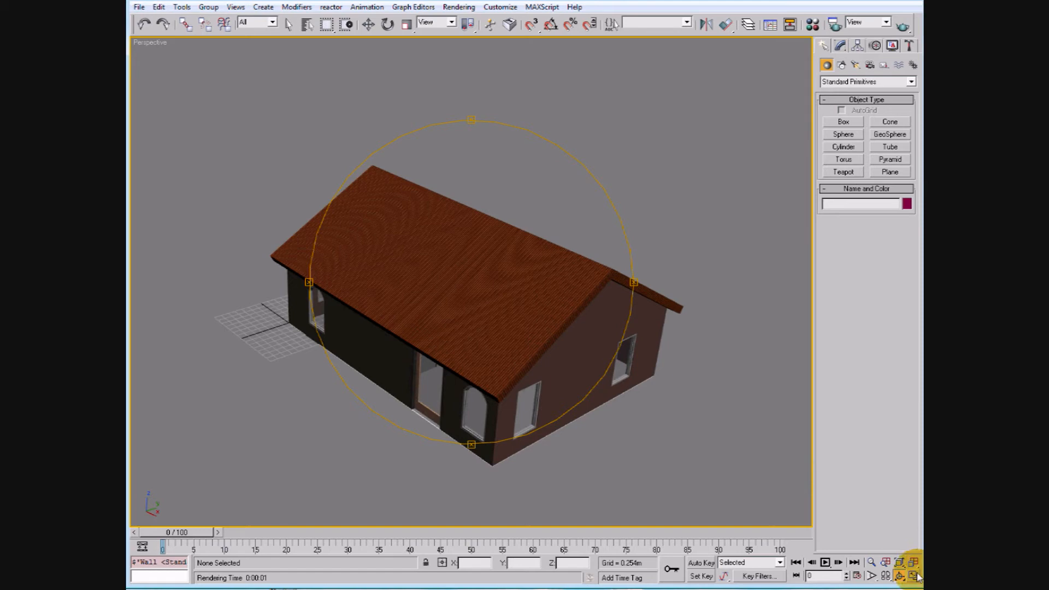
pyautogui.moveTo(595, 306); pyautogui.dragTo(556, 276)
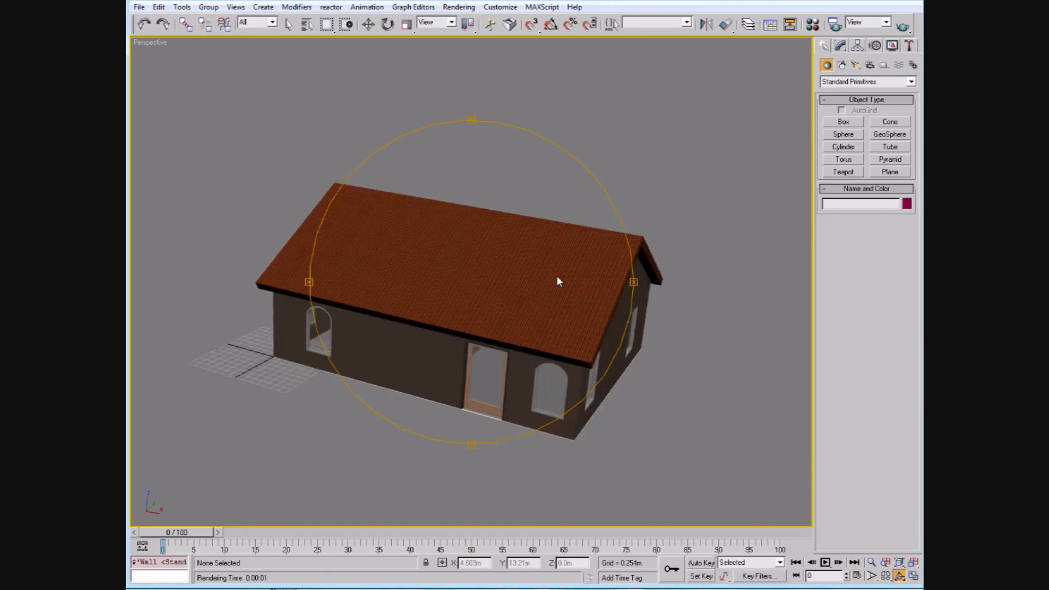
pyautogui.moveTo(704, 288)
pyautogui.mouseDown()
pyautogui.moveTo(686, 273)
pyautogui.moveTo(693, 290)
pyautogui.mouseUp()
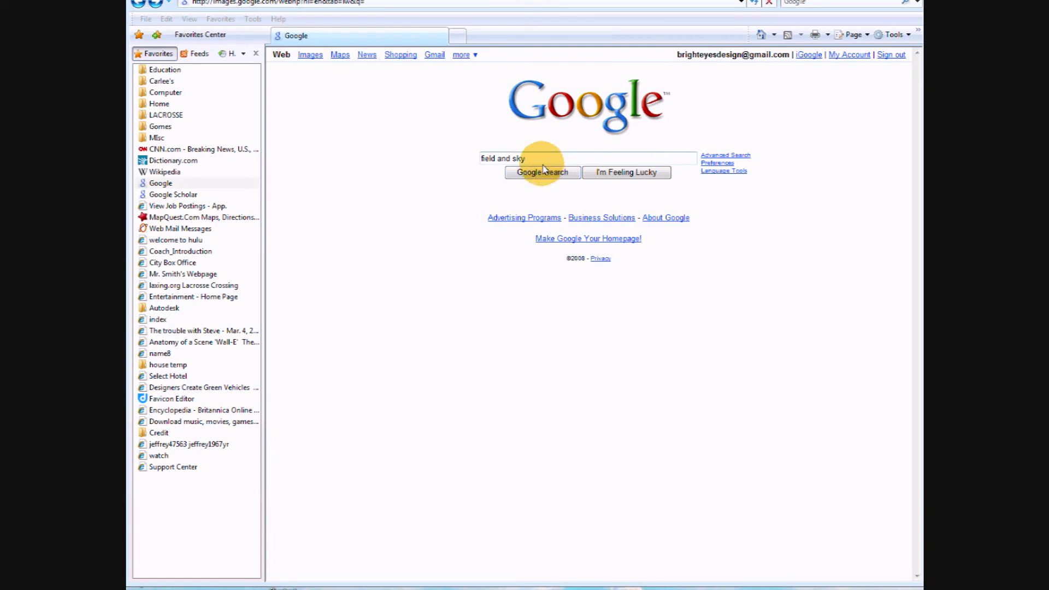
# Step: In the web browser, search Google Images for "field and sky" and open the first green field photo at full size
pyautogui.click(310, 56)
pyautogui.click(657, 160)
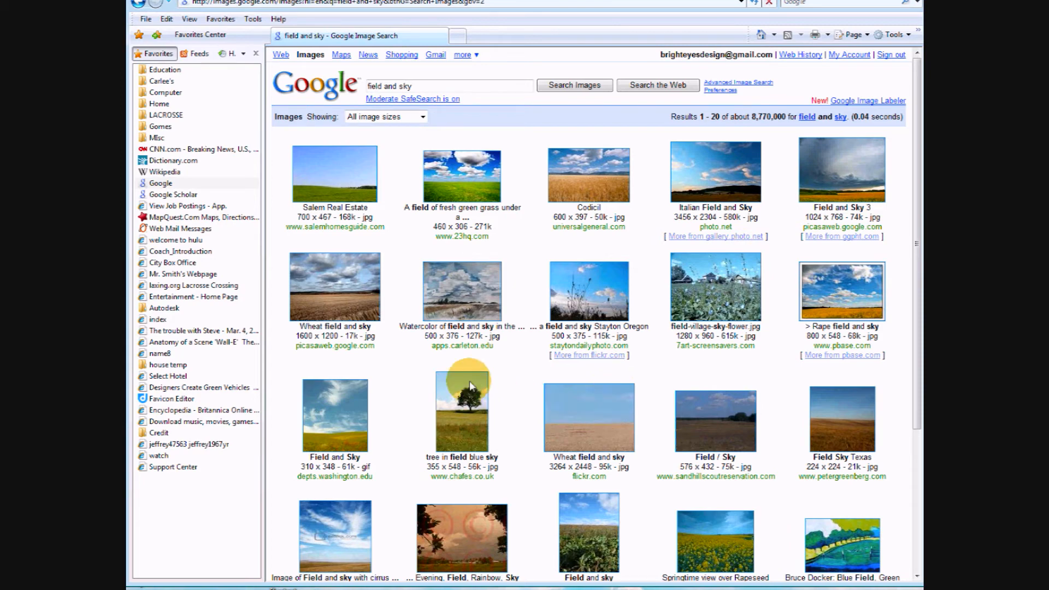
pyautogui.click(354, 176)
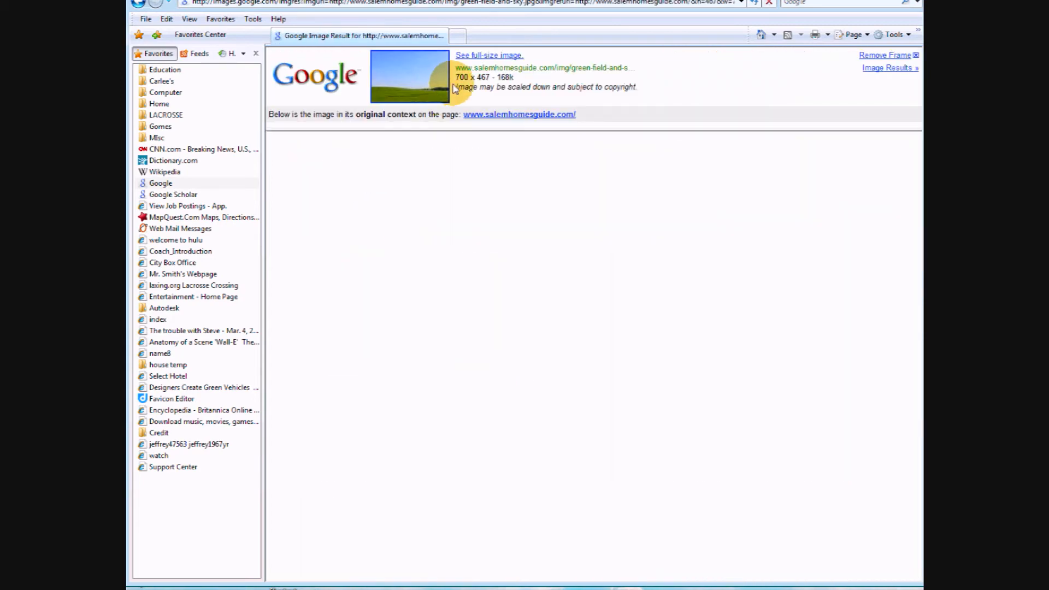
pyautogui.click(501, 55)
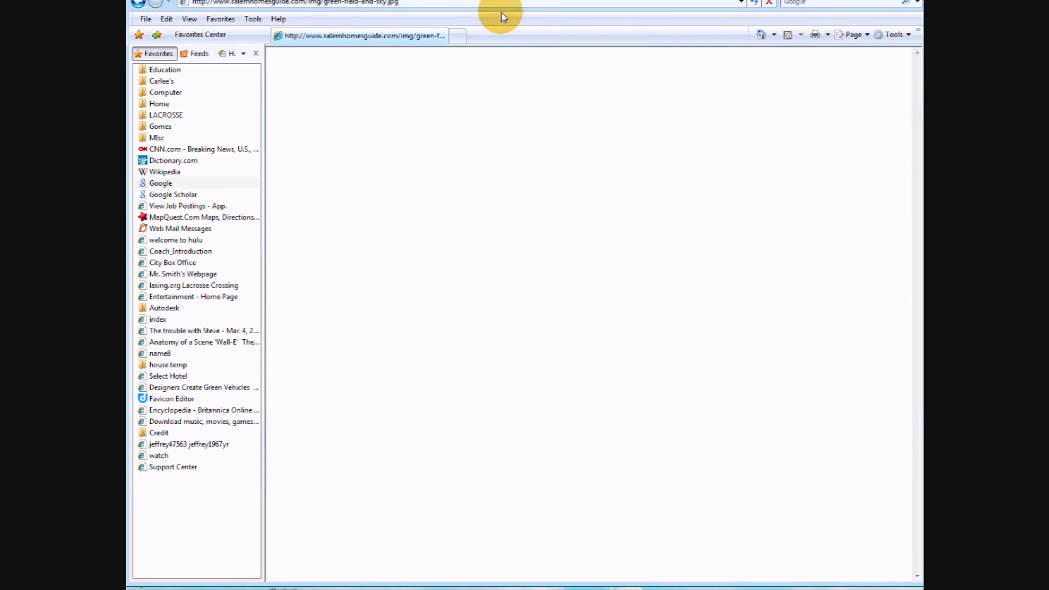
# Step: Move the browser window aside and clear the map browser, rendered frame and Material Editor off the 3ds Max viewport
pyautogui.moveTo(500, 0); pyautogui.dragTo(509, 0)
pyautogui.click(820, 589)
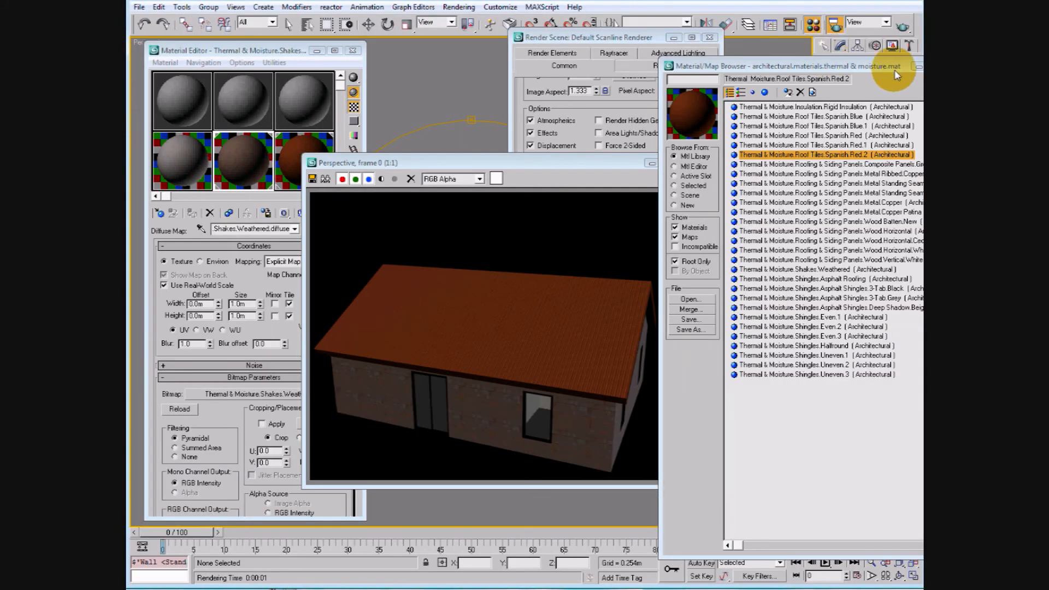
pyautogui.click(918, 67)
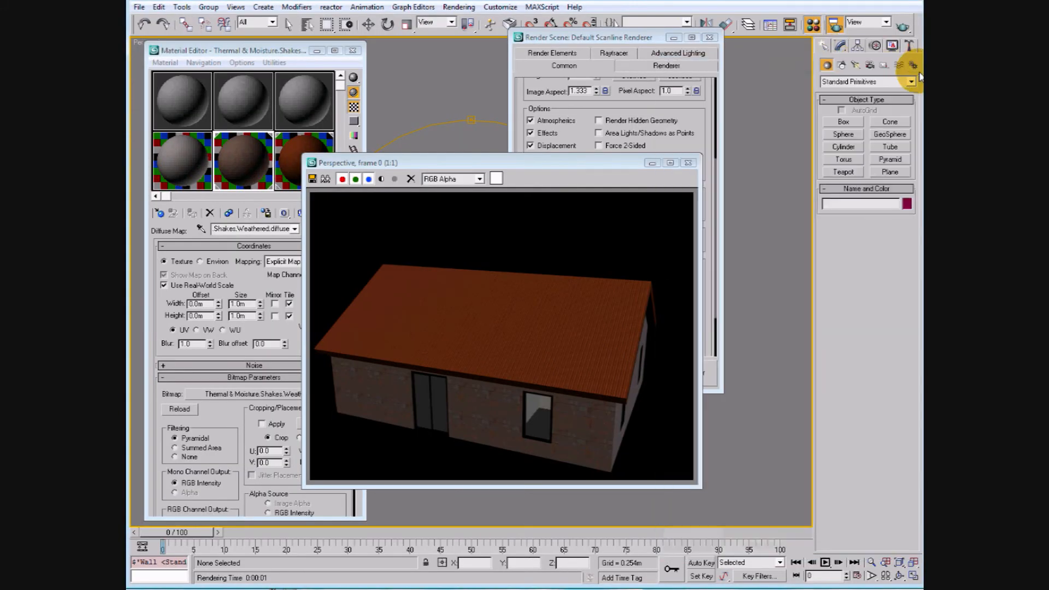
pyautogui.click(878, 589)
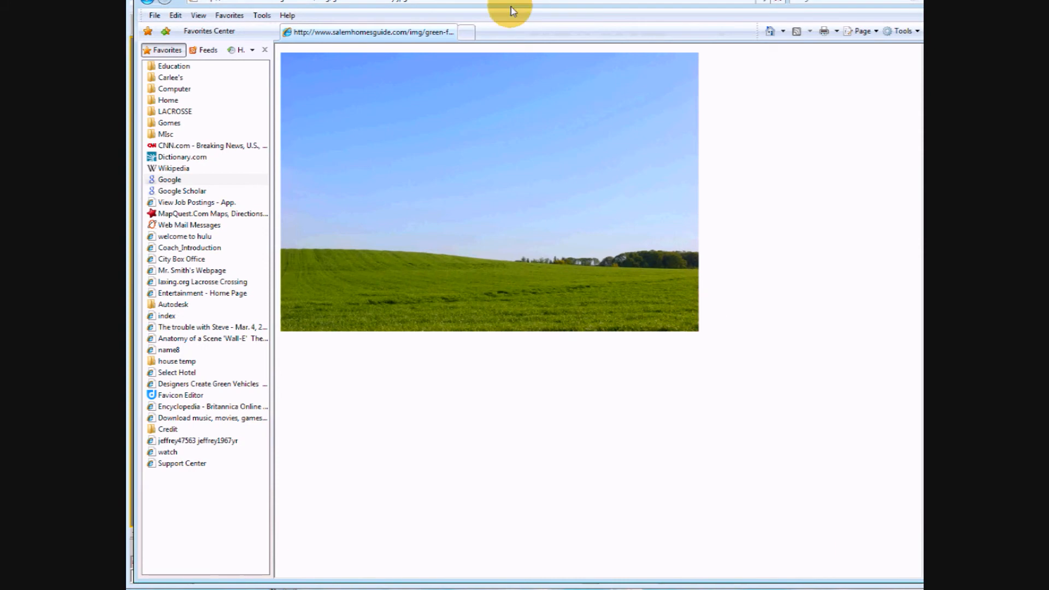
pyautogui.moveTo(623, 1); pyautogui.dragTo(1048, 74)
pyautogui.click(533, 201)
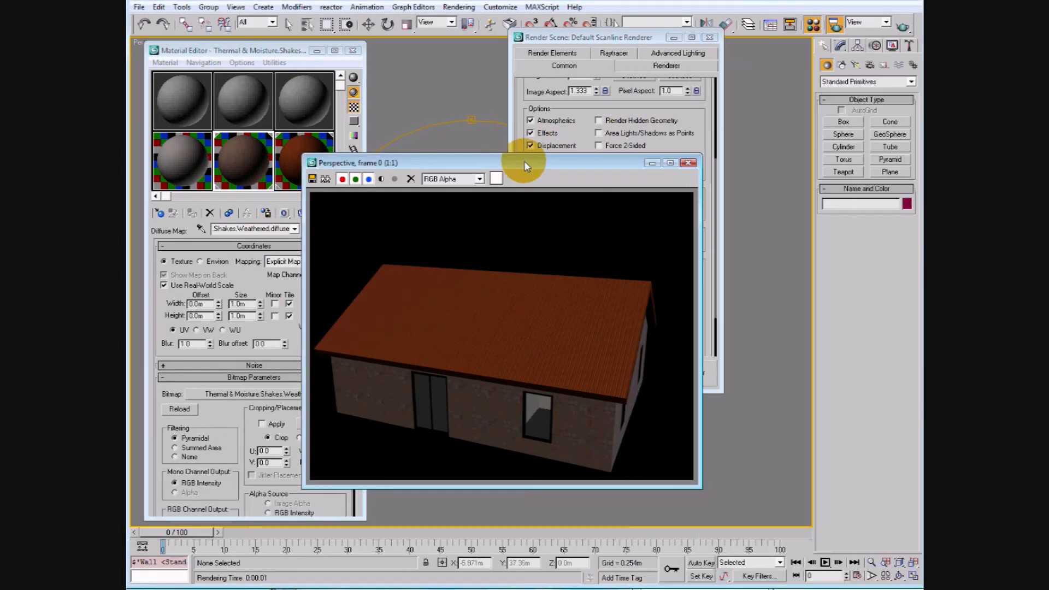
pyautogui.click(650, 163)
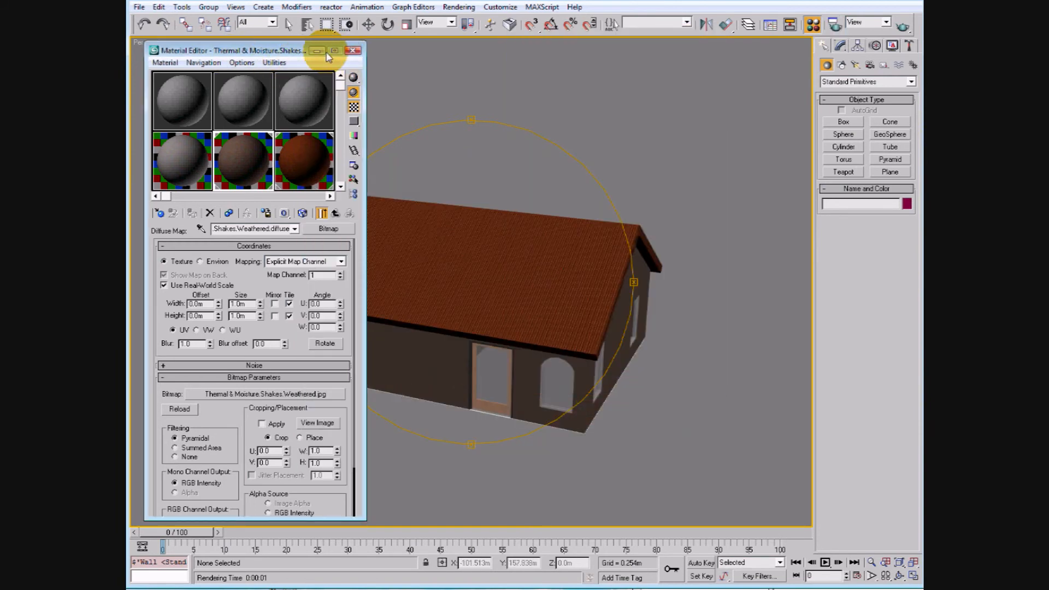
pyautogui.click(352, 51)
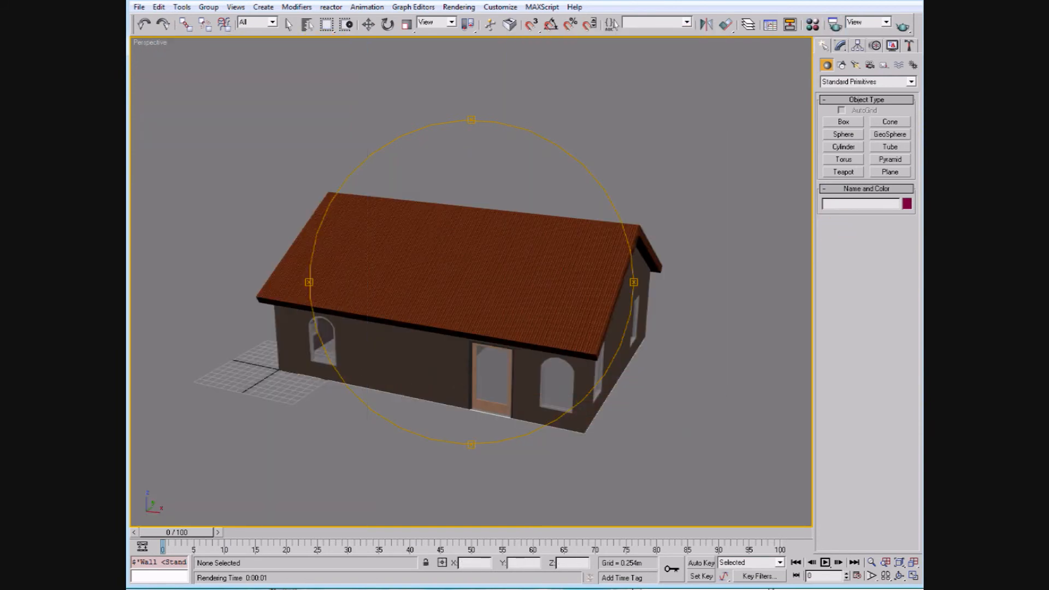
# Step: Bring the green-field-and-sky.jpg image from the browser into the Perspective viewport and use it as the viewport background
pyautogui.hotkey('alt', 'Tab')
pyautogui.moveTo(877, 228); pyautogui.dragTo(435, 74)
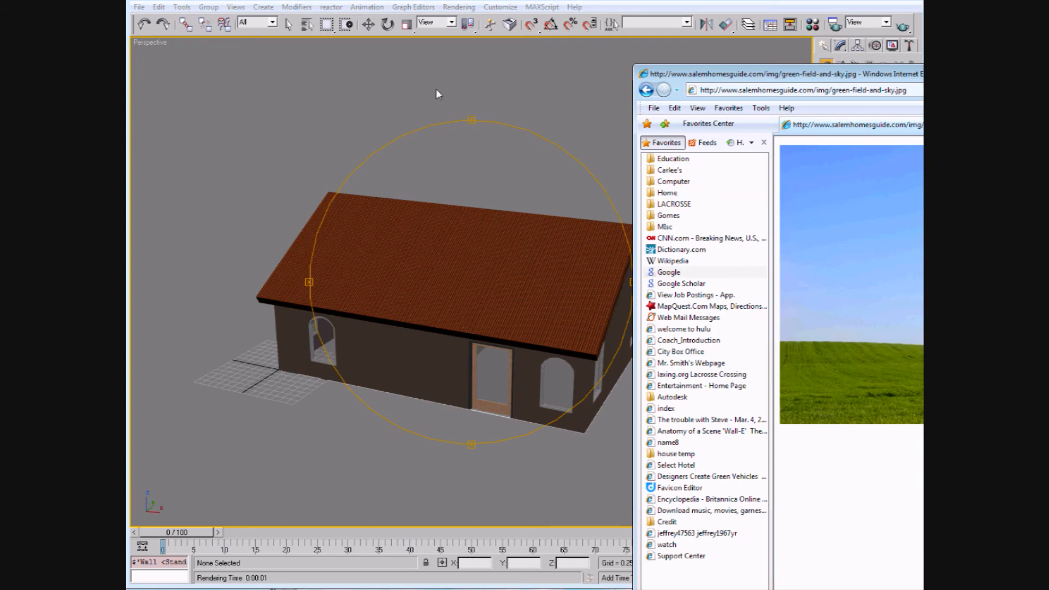
pyautogui.click(474, 306)
pyautogui.click(650, 341)
pyautogui.click(494, 318)
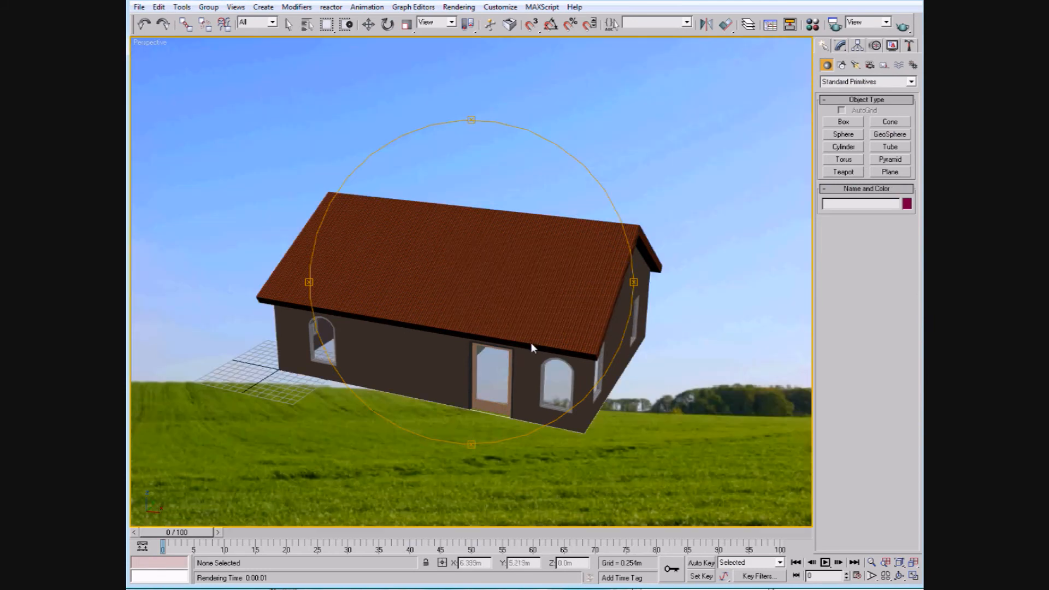
# Step: Orbit, pan and zoom the Perspective view so the cabin appears smaller and sits on the grass of the background photo
pyautogui.moveTo(524, 339); pyautogui.dragTo(527, 300)
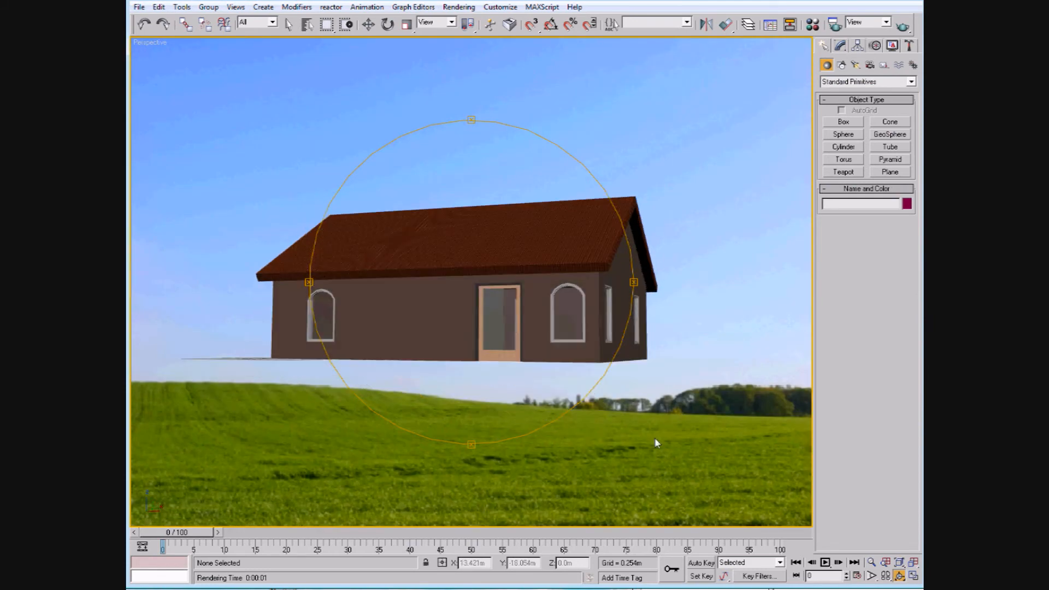
pyautogui.click(871, 577)
pyautogui.click(871, 576)
pyautogui.click(885, 576)
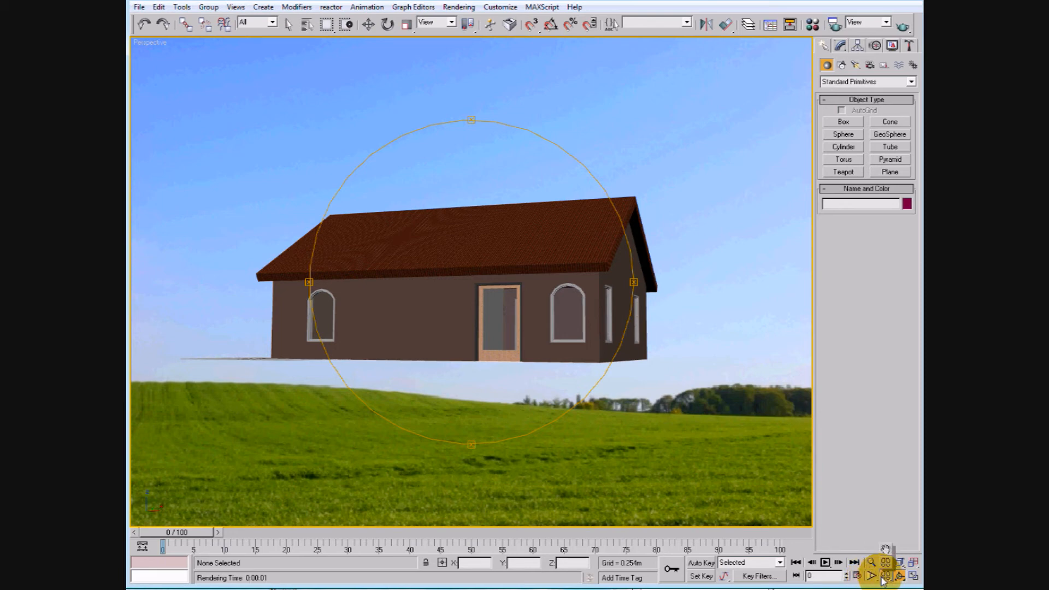
pyautogui.click(885, 548)
pyautogui.moveTo(614, 316); pyautogui.dragTo(483, 424)
pyautogui.scroll(-3, 505, 404)
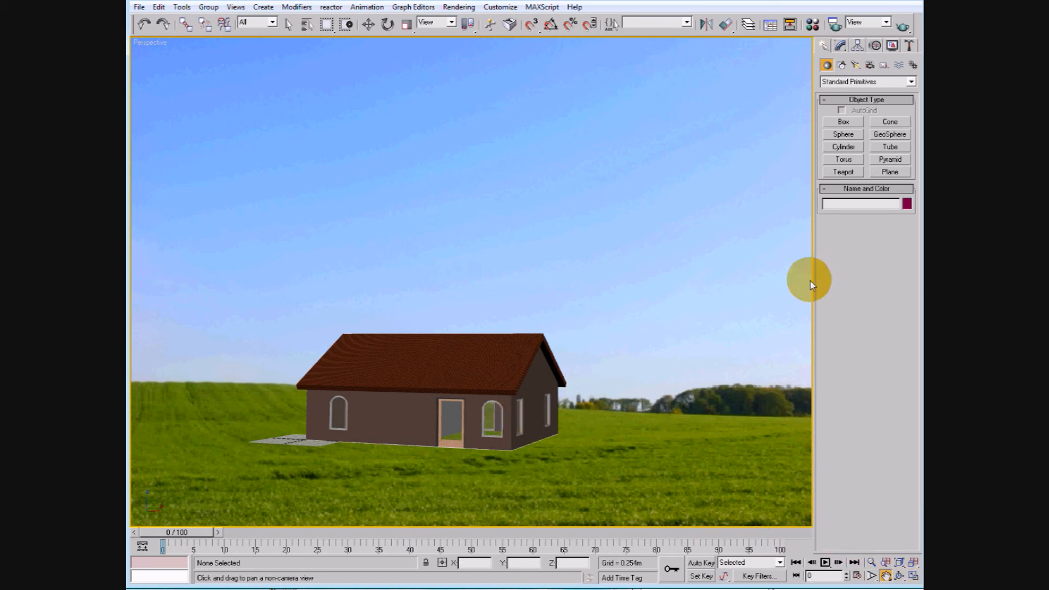
pyautogui.moveTo(531, 385); pyautogui.dragTo(528, 398)
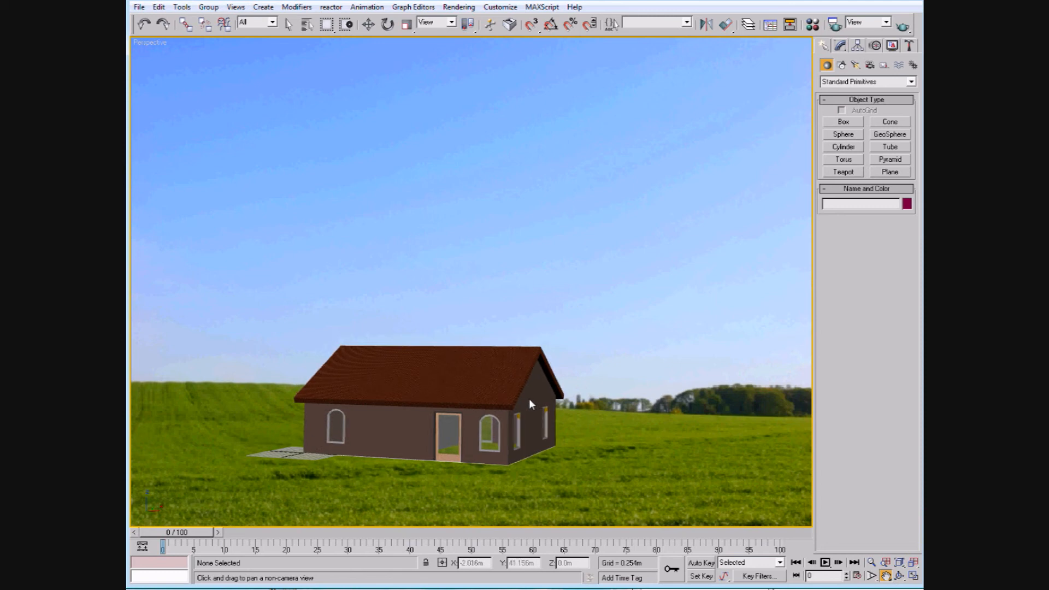
pyautogui.hotkey('alt', 'Tab')
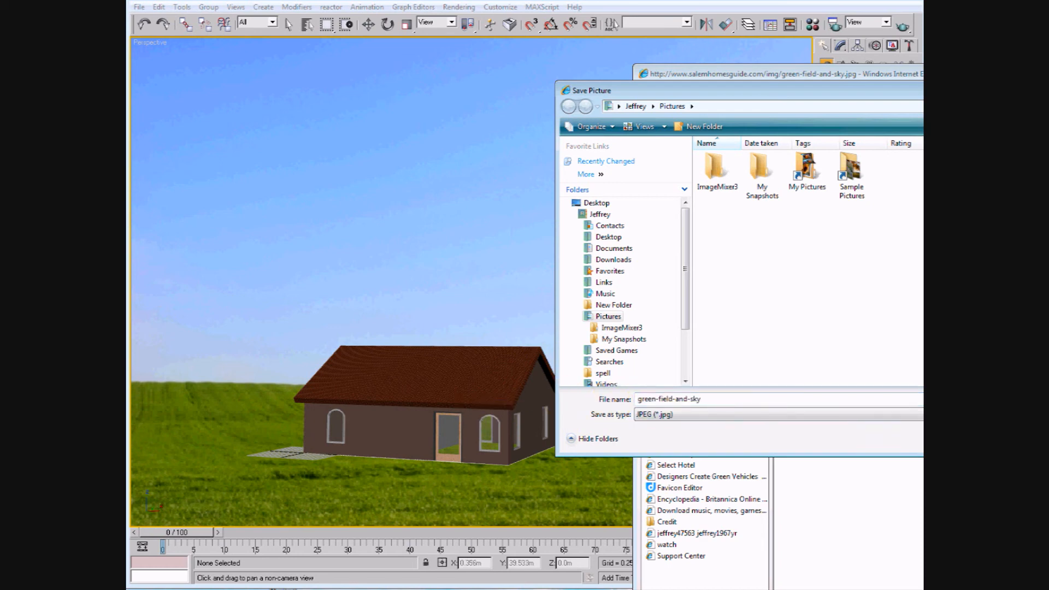
pyautogui.press('Escape')
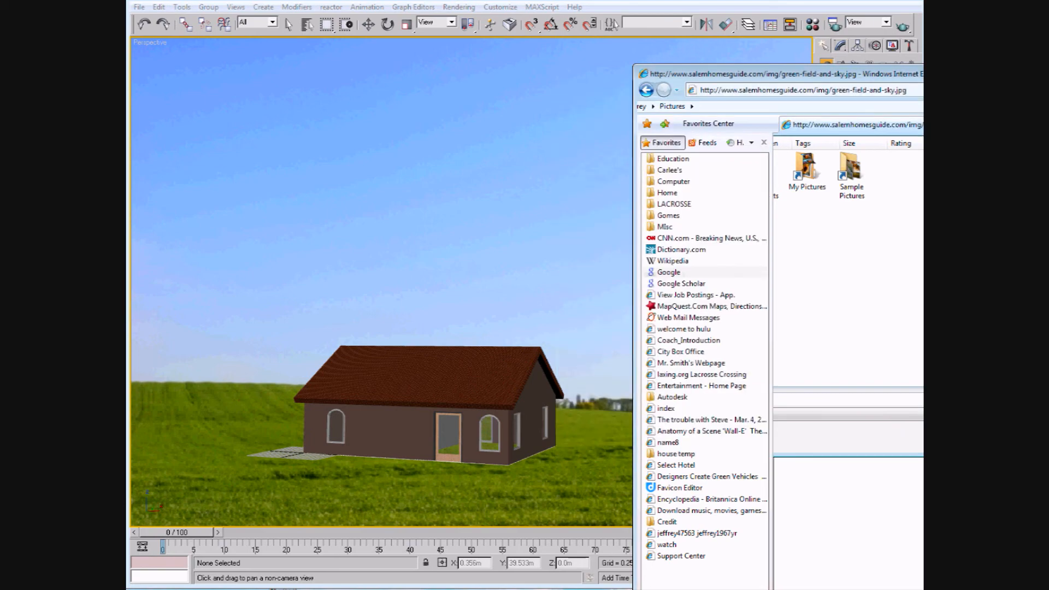
pyautogui.moveTo(1037, 77); pyautogui.dragTo(788, 91)
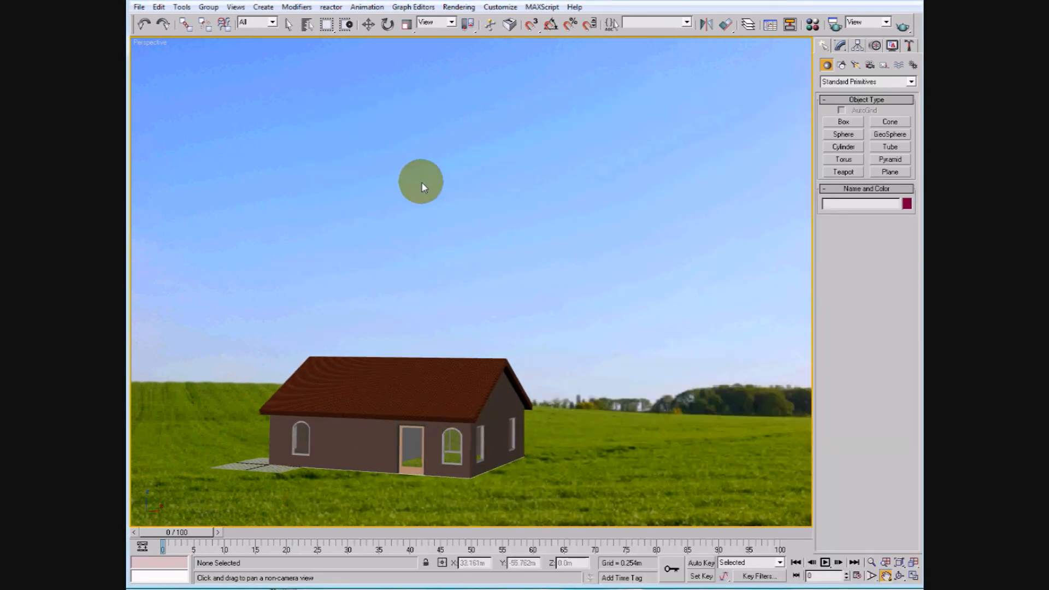
# Step: Reframe the Perspective view so the whole cabin stands small on the grass with its gable end turned slightly more toward the viewer
pyautogui.scroll(4, 398, 360)
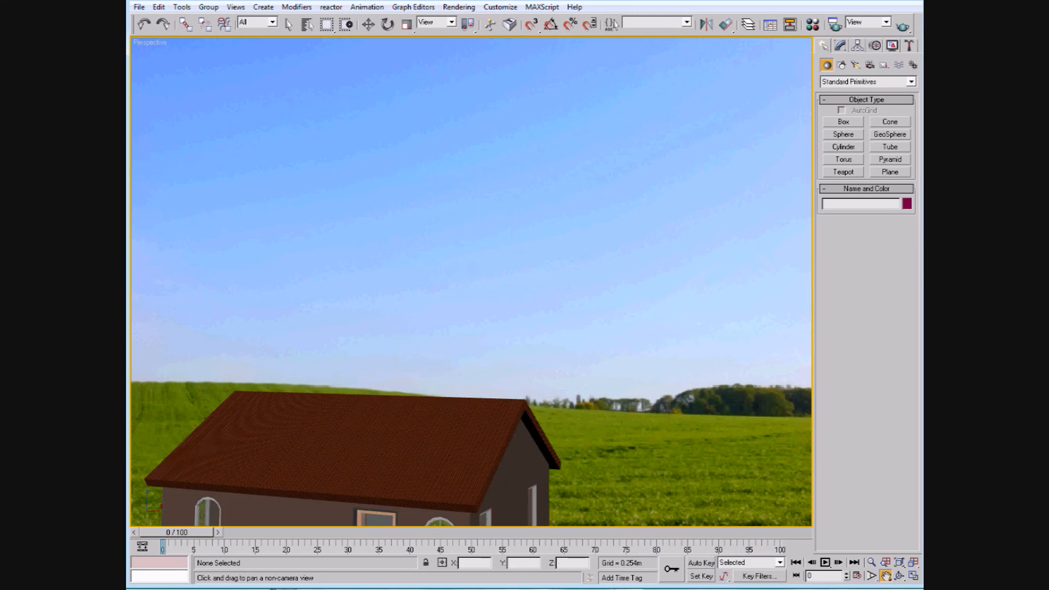
pyautogui.moveTo(484, 358); pyautogui.dragTo(551, 262)
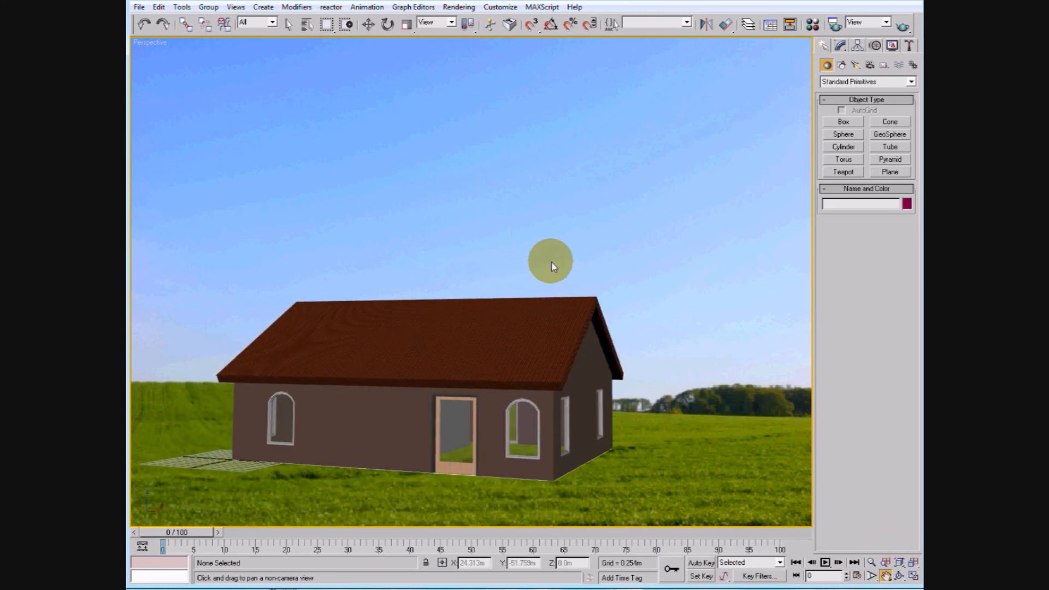
pyautogui.scroll(-3, 549, 273)
pyautogui.moveTo(515, 335); pyautogui.dragTo(490, 410)
pyautogui.click(899, 576)
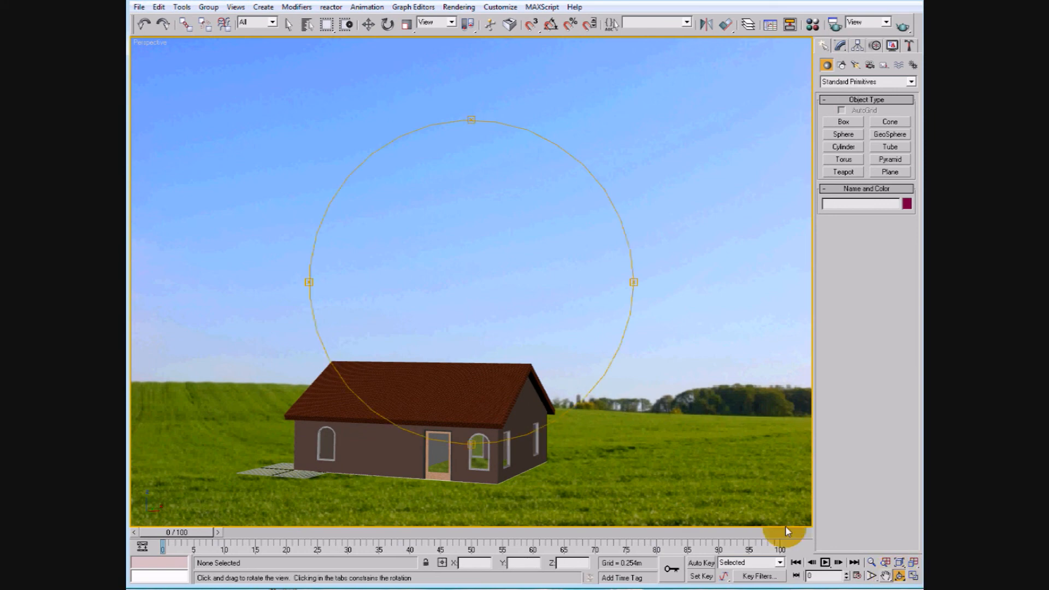
pyautogui.moveTo(421, 378)
pyautogui.mouseDown()
pyautogui.moveTo(526, 386)
pyautogui.moveTo(382, 373)
pyautogui.moveTo(381, 386)
pyautogui.moveTo(411, 378)
pyautogui.mouseUp()
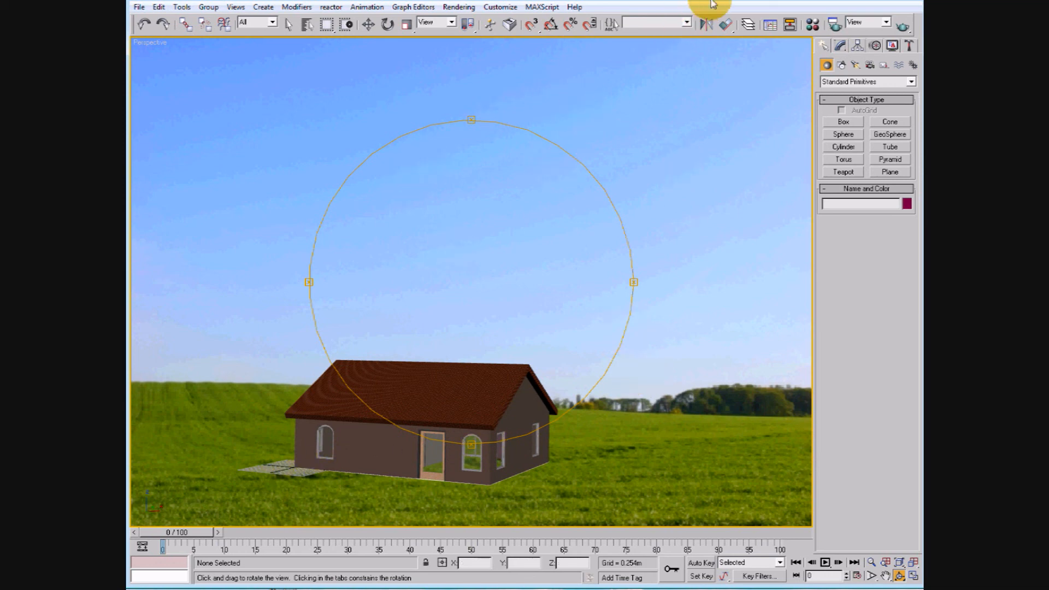
# Step: Render the Perspective view against the field-and-sky background, overwriting cabin.jpg, and close the rendered frame
pyautogui.click(904, 27)
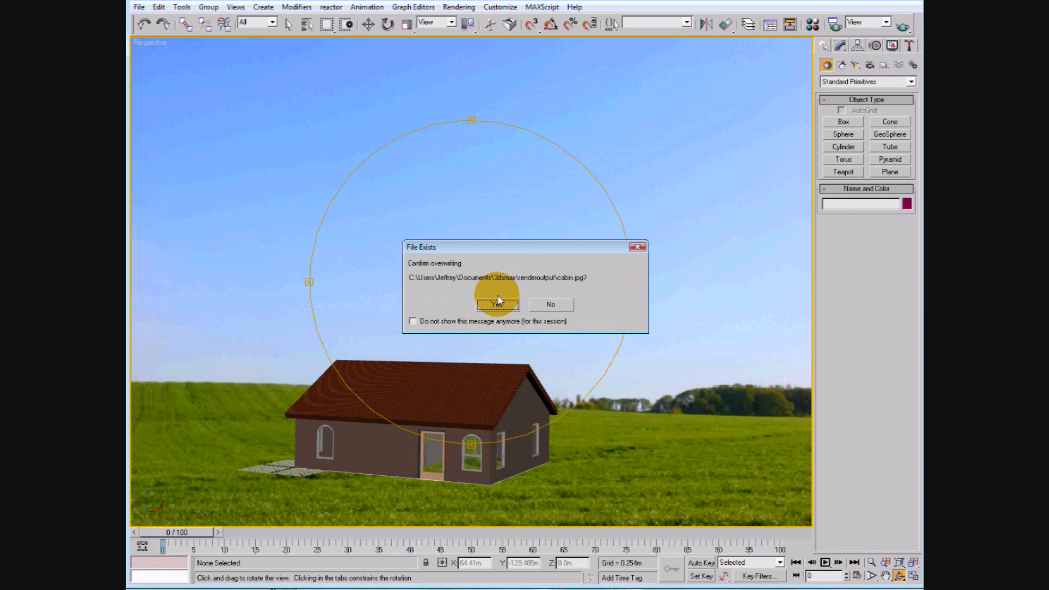
pyautogui.click(497, 303)
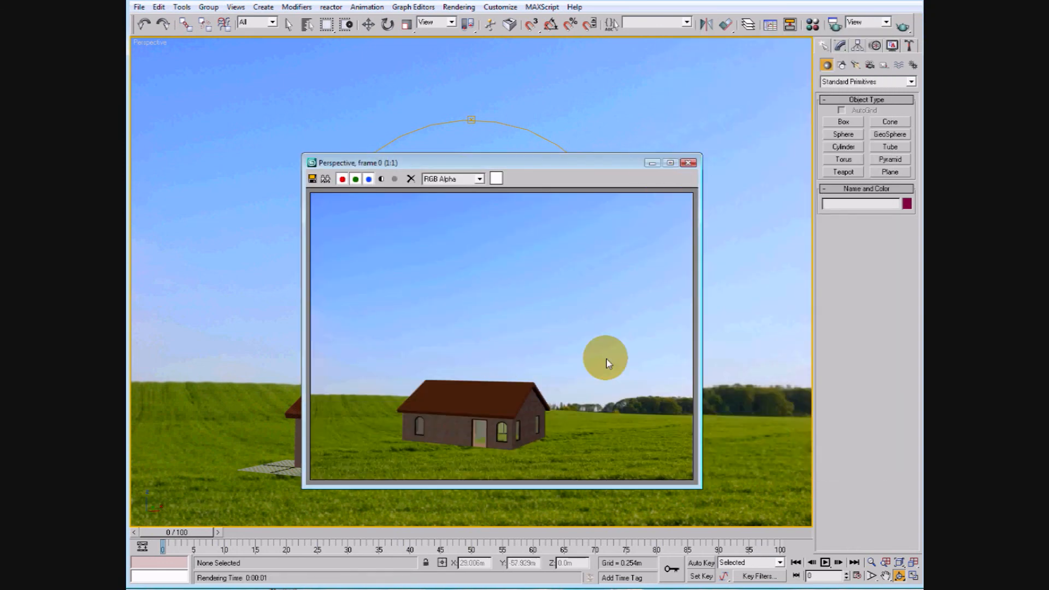
pyautogui.press('Escape')
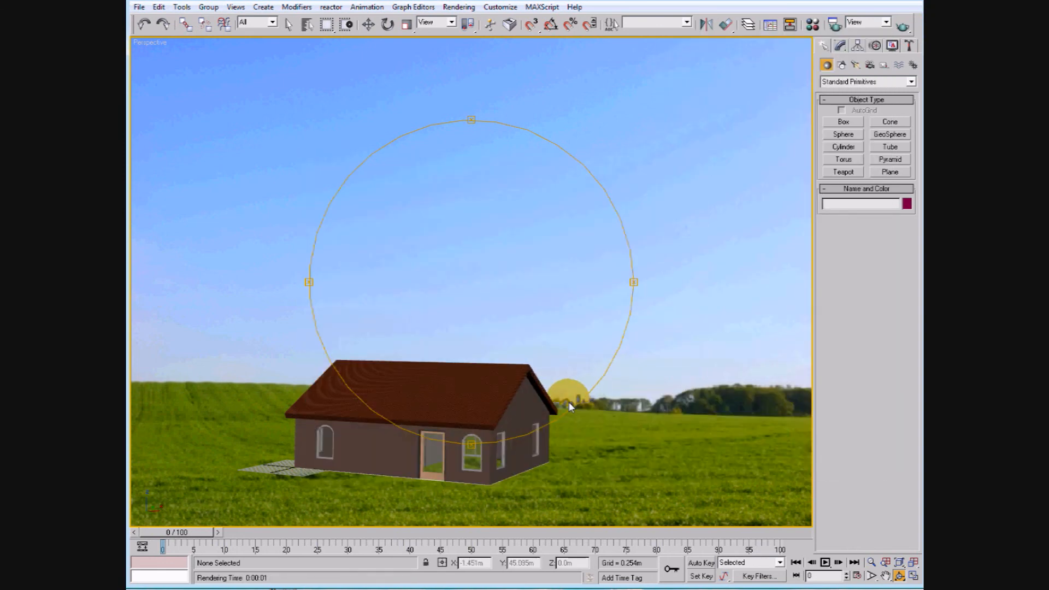
# Step: Enlarge the cabin in the Perspective view and position its base on the grass, with the roof rising above the horizon
pyautogui.click(871, 576)
pyautogui.moveTo(478, 392); pyautogui.dragTo(850, 525)
pyautogui.click(885, 575)
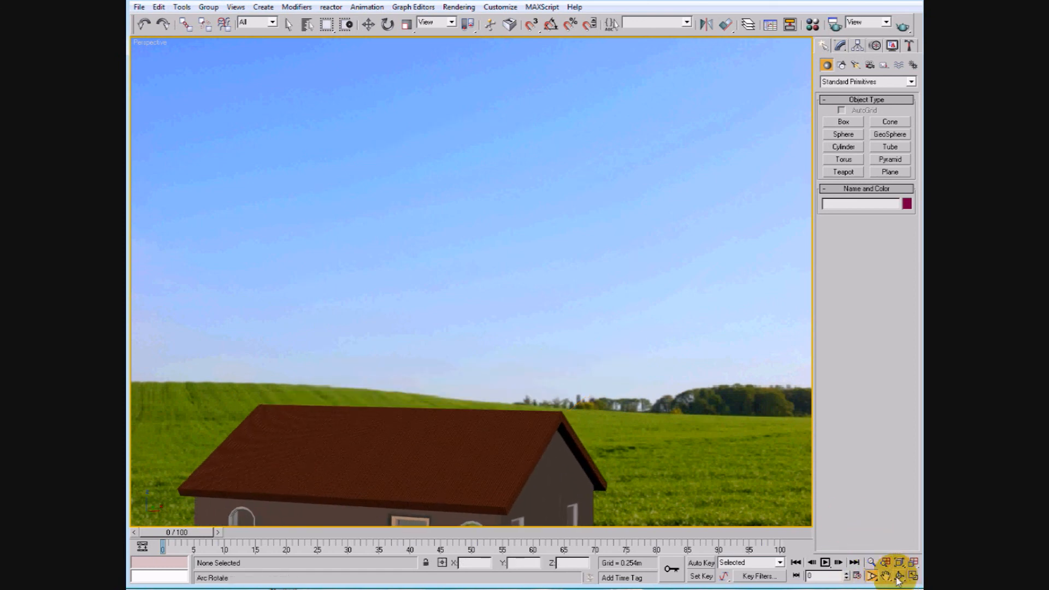
pyautogui.moveTo(527, 426); pyautogui.dragTo(568, 354)
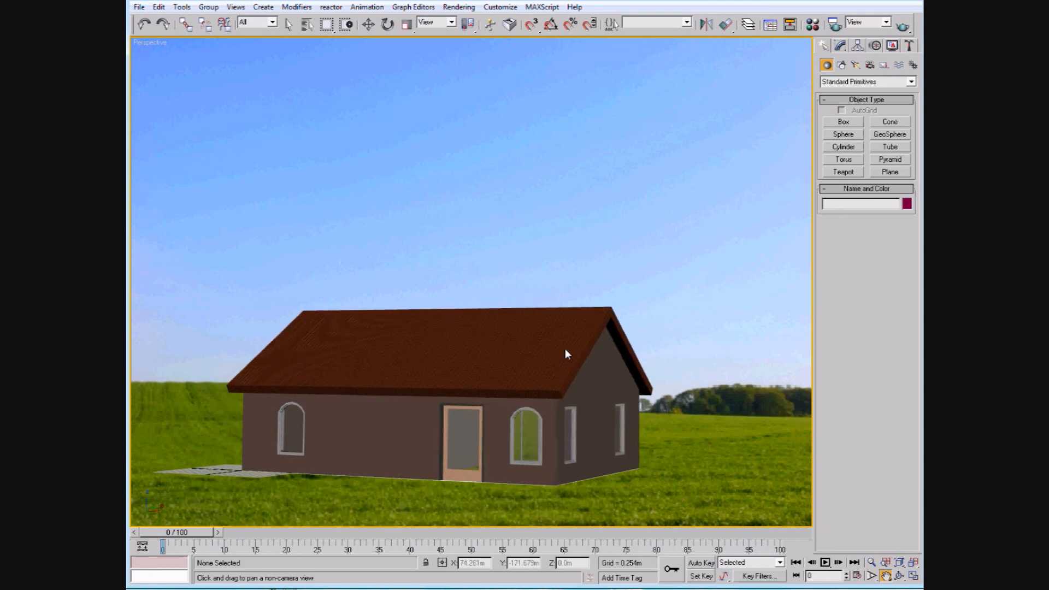
# Step: Render the closer view of the cabin, overwriting the existing output image, and minimize the rendered frame
pyautogui.click(901, 26)
pyautogui.click(498, 304)
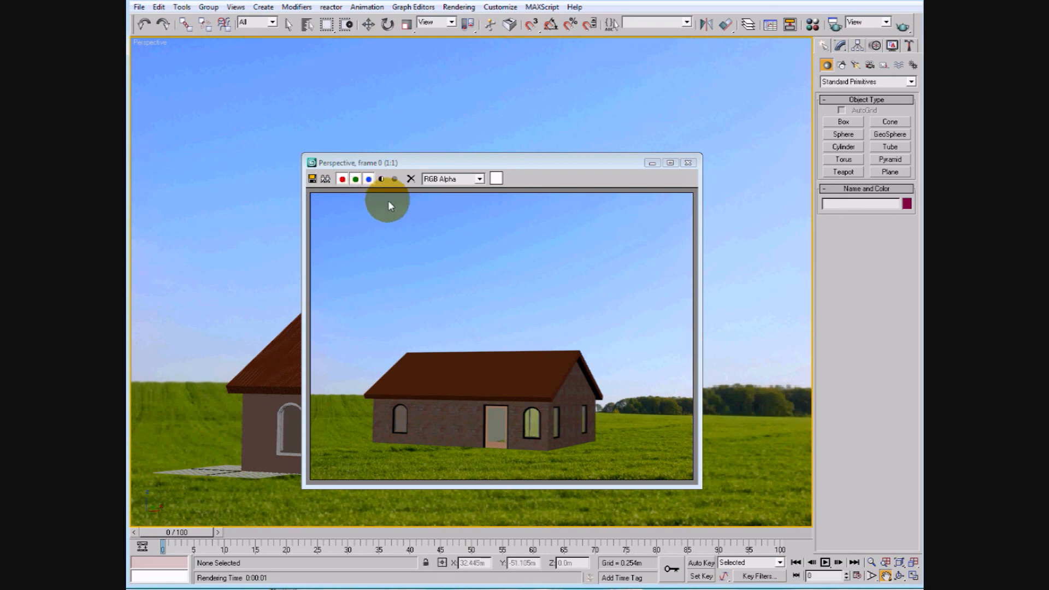
pyautogui.click(650, 165)
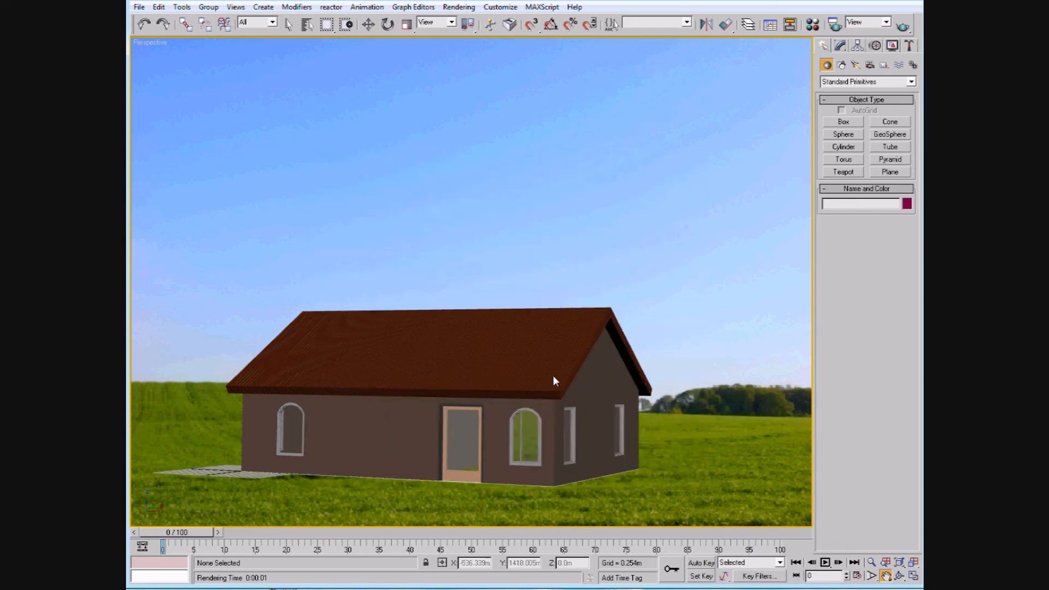
pyautogui.click(711, 359)
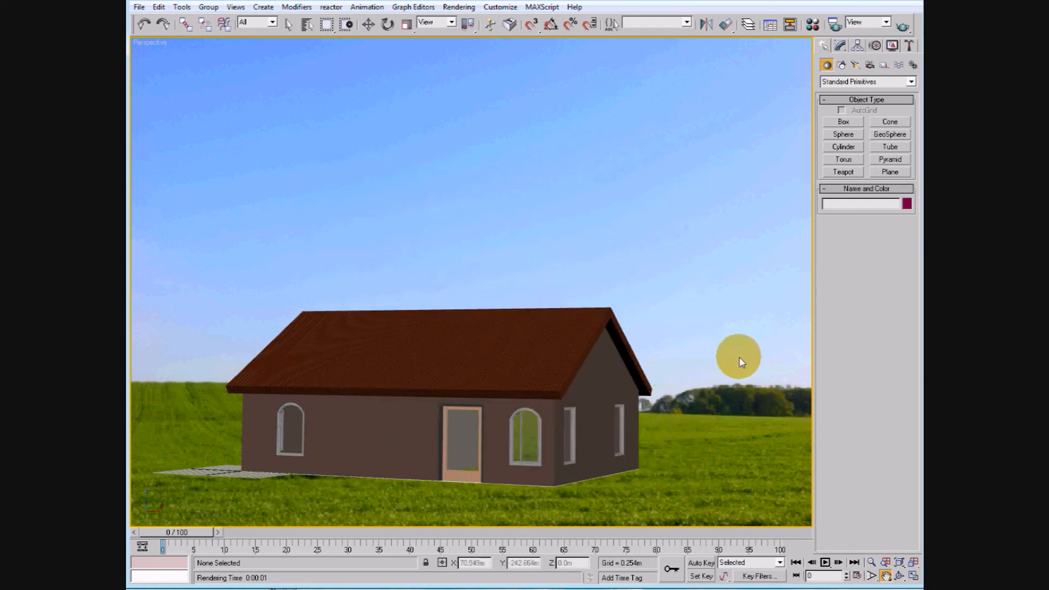